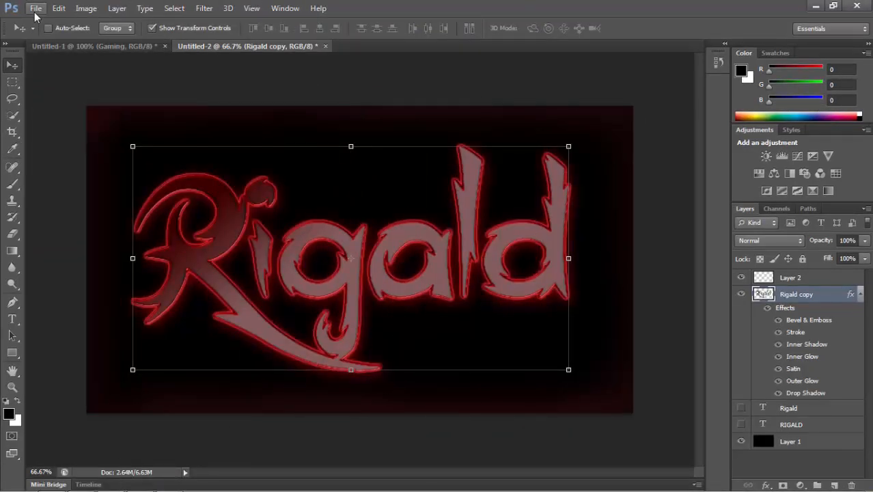
- Start a new document with the Custom preset, 1280 pixels wide and 720 pixels high
click(35, 10)
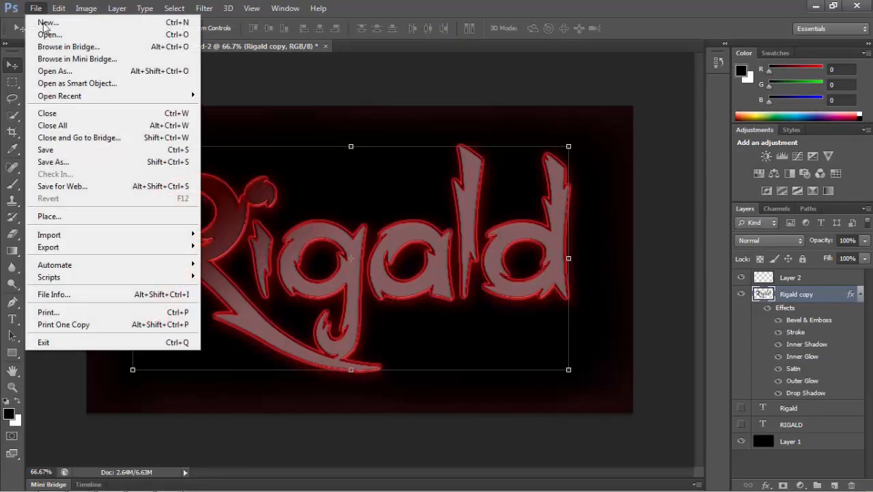
click(33, 20)
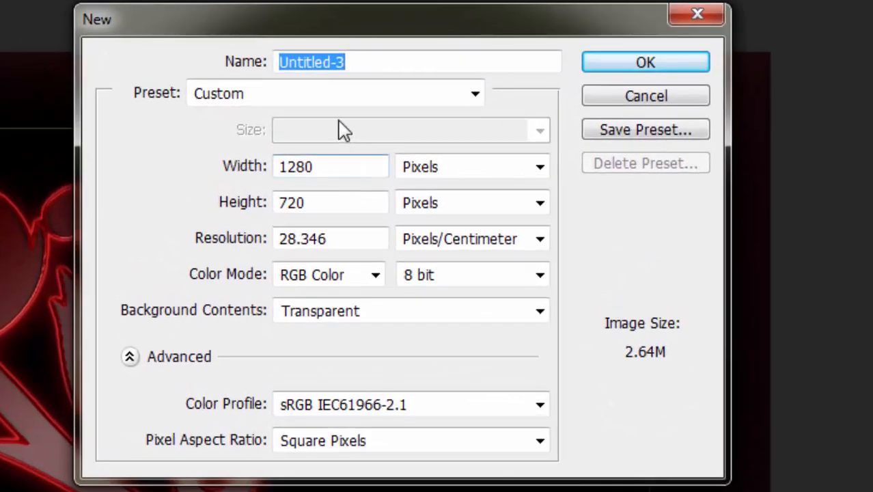
click(335, 102)
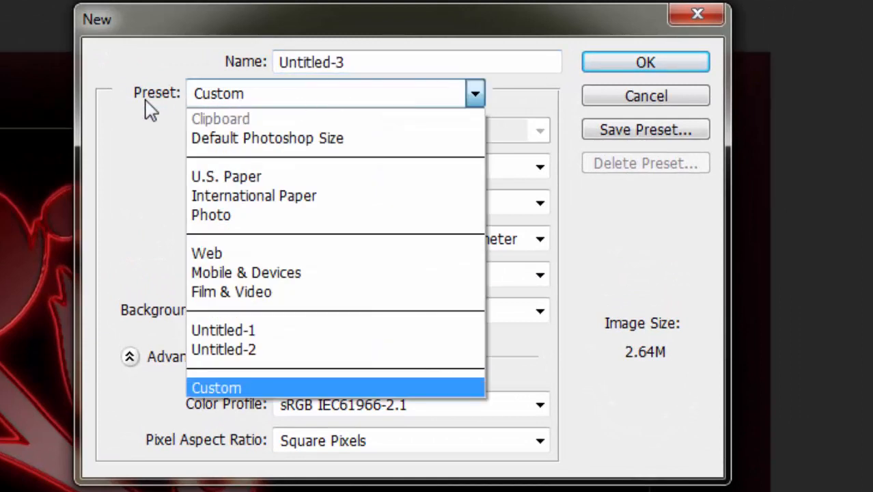
click(272, 387)
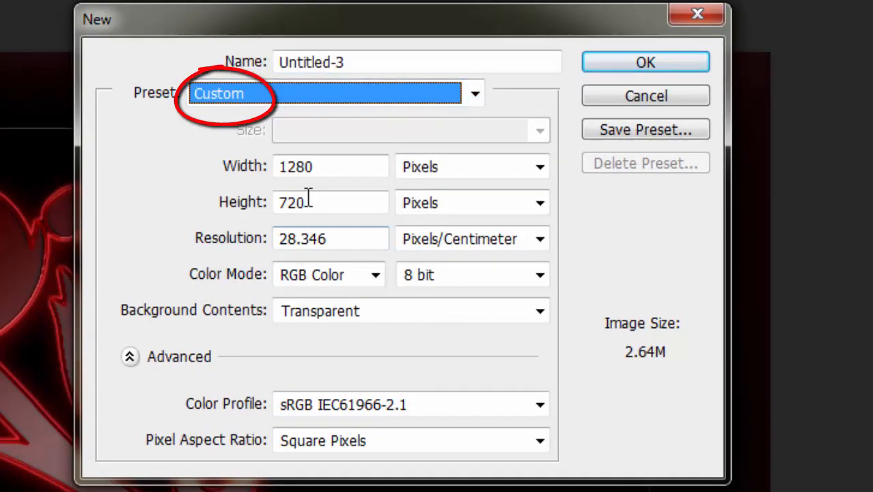
click(321, 170)
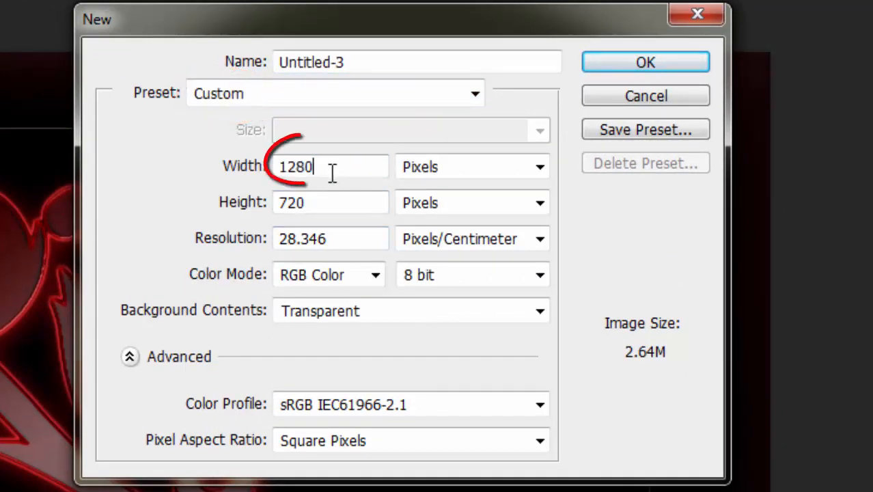
drag(331, 171, 287, 171)
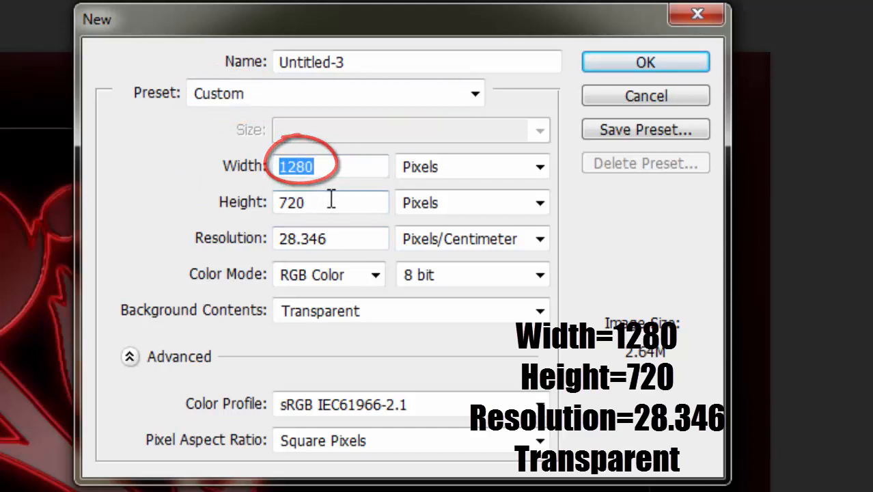
key(Tab)
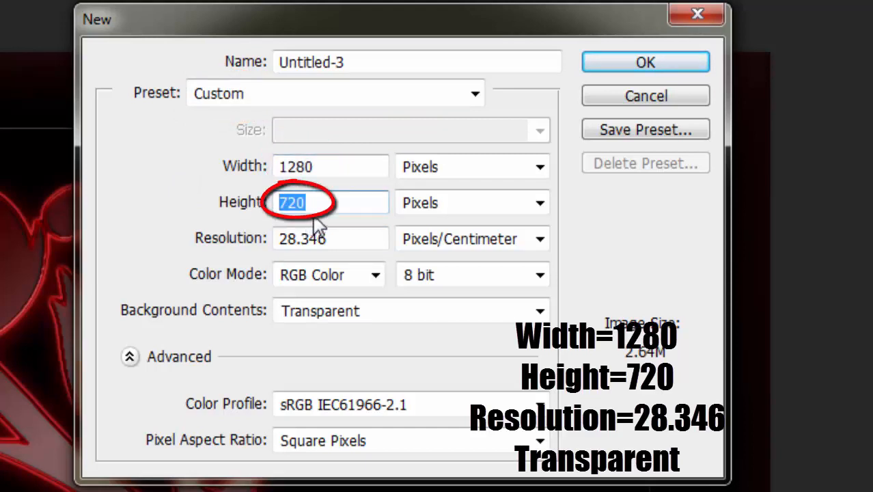
click(448, 172)
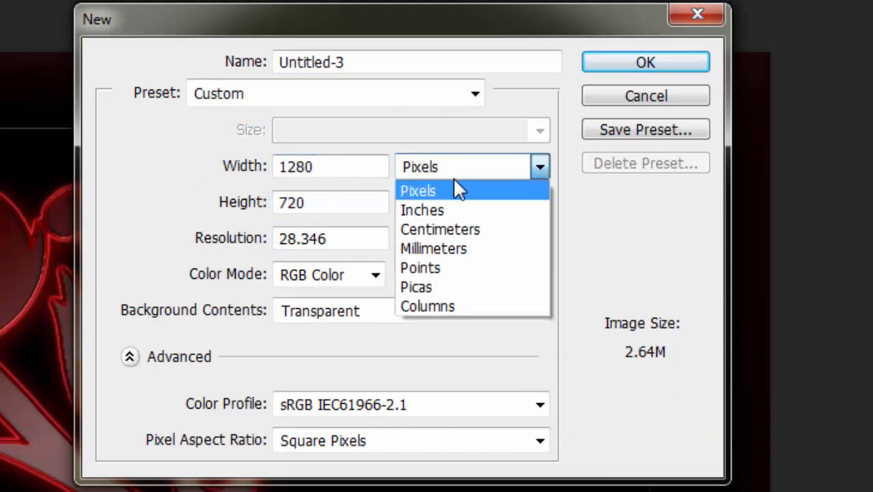
click(458, 189)
- Create the document at a resolution of 28.346 pixels/centimeter and fill its transparent layer with the black foreground color
drag(347, 237, 276, 237)
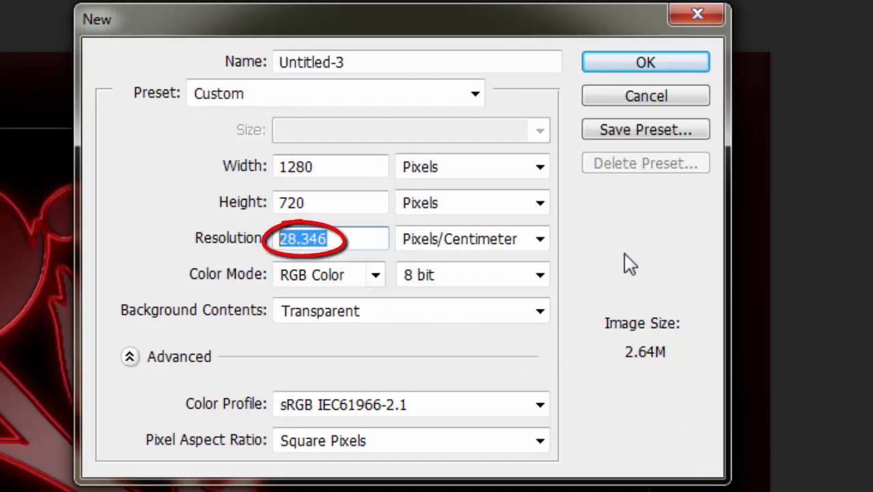
click(540, 239)
click(501, 282)
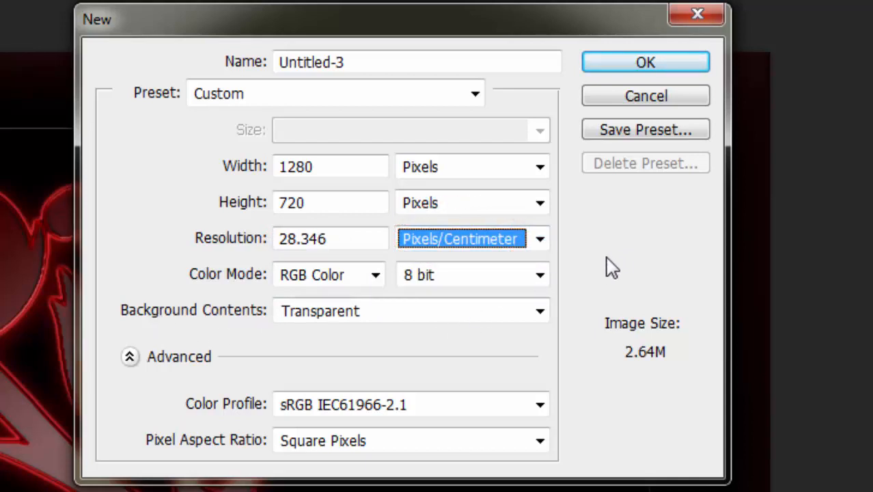
key(shift+Tab)
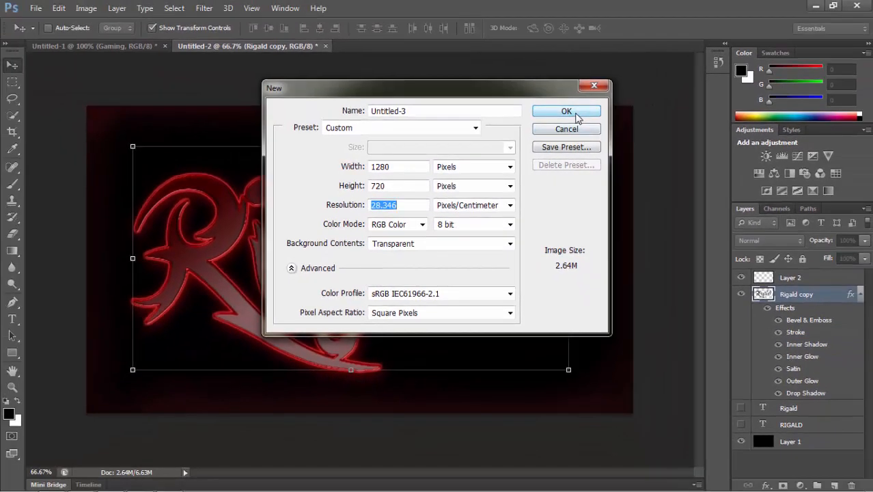
click(575, 114)
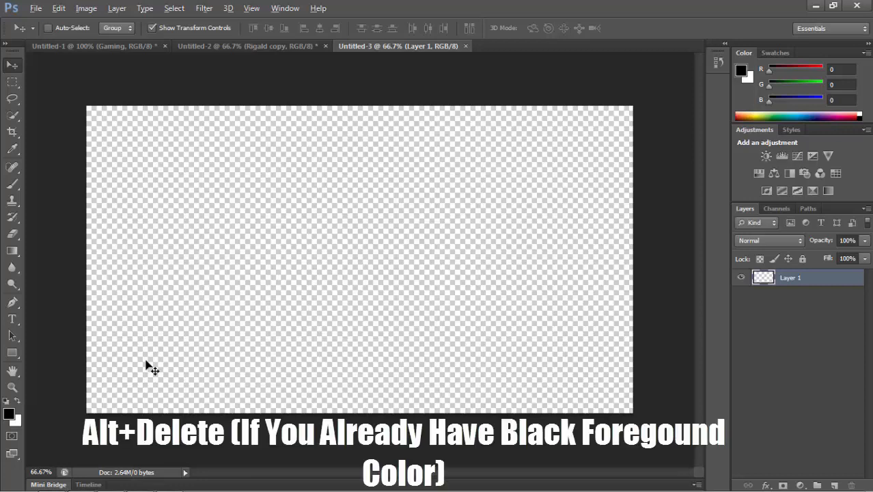
key(alt+Delete)
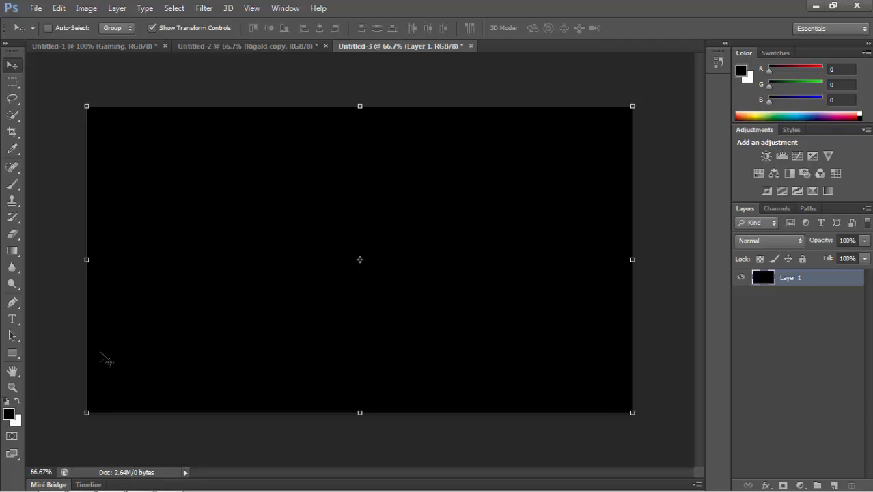
- Add the text "Rigald" across the black canvas in white (ffffff), using the Ace Records font at 400 pt
click(12, 334)
click(13, 320)
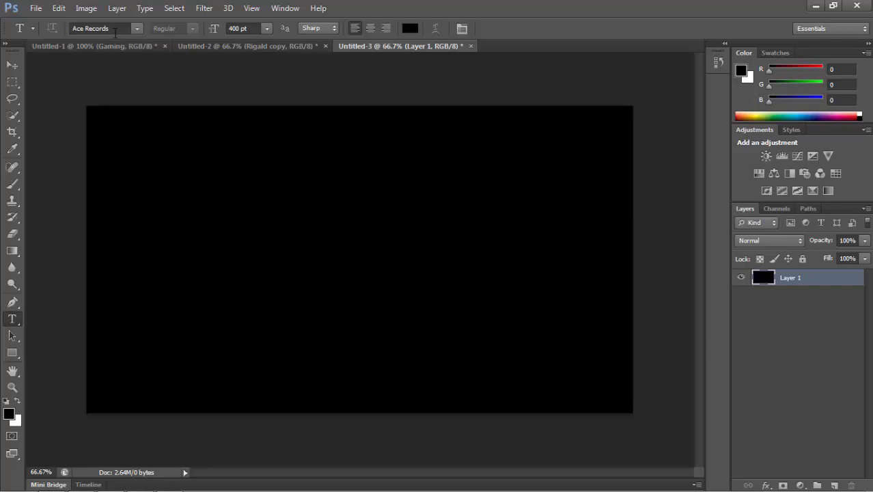
click(409, 28)
drag(280, 290, 133, 199)
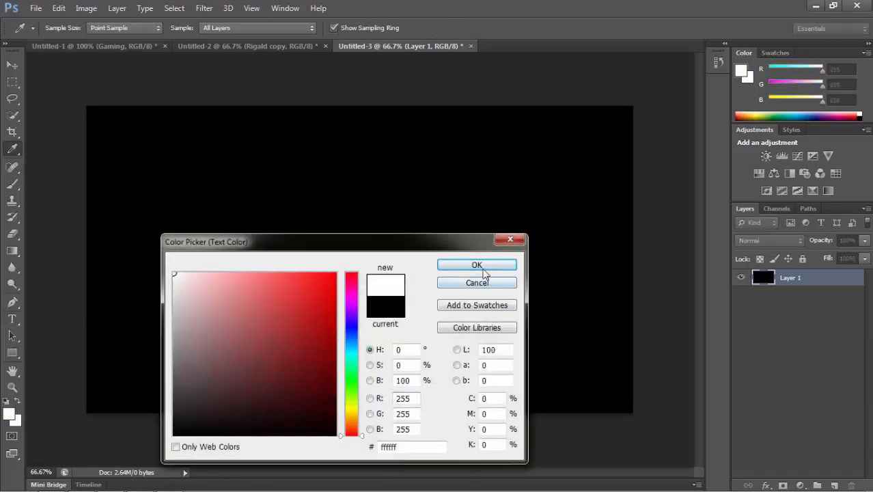
click(477, 265)
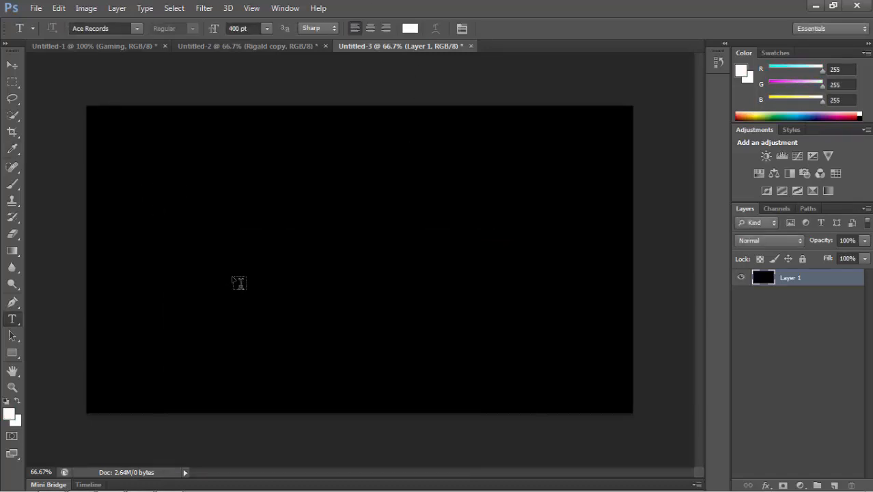
click(161, 321)
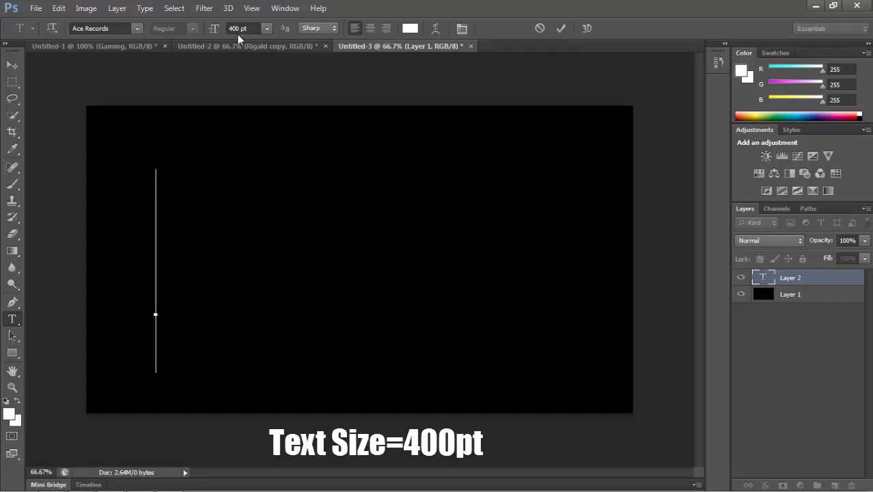
text(Rigald)
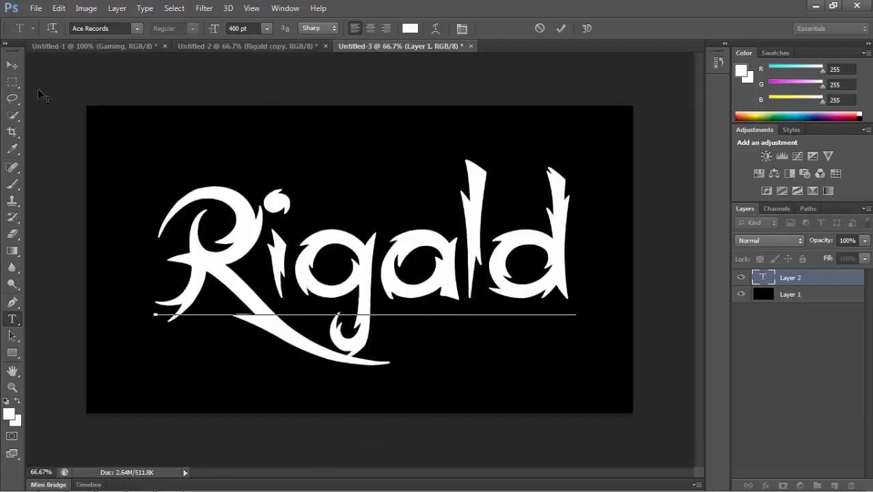
- Center the Rigald text on the canvas and deselect its layer
click(12, 64)
drag(513, 235, 493, 233)
drag(502, 307, 507, 305)
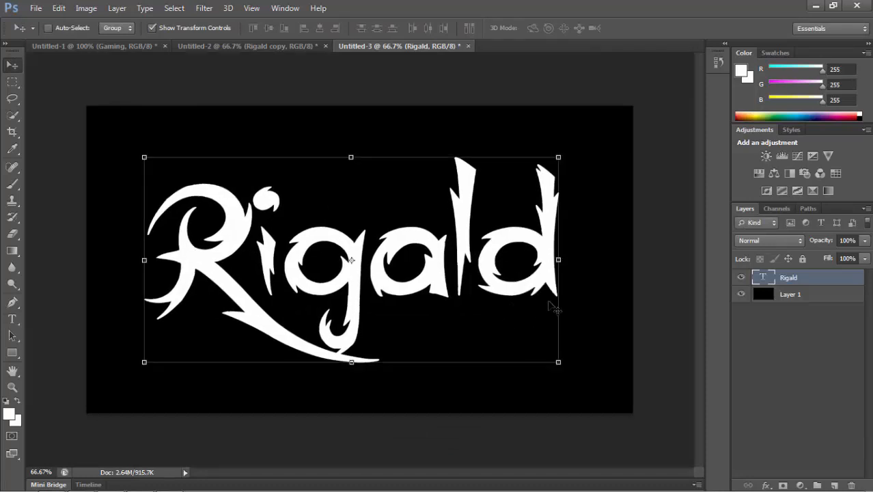
click(859, 409)
- Set up the Gradient tool from the Black, White preset, changing the white end stop to color 5b5b5b
click(10, 252)
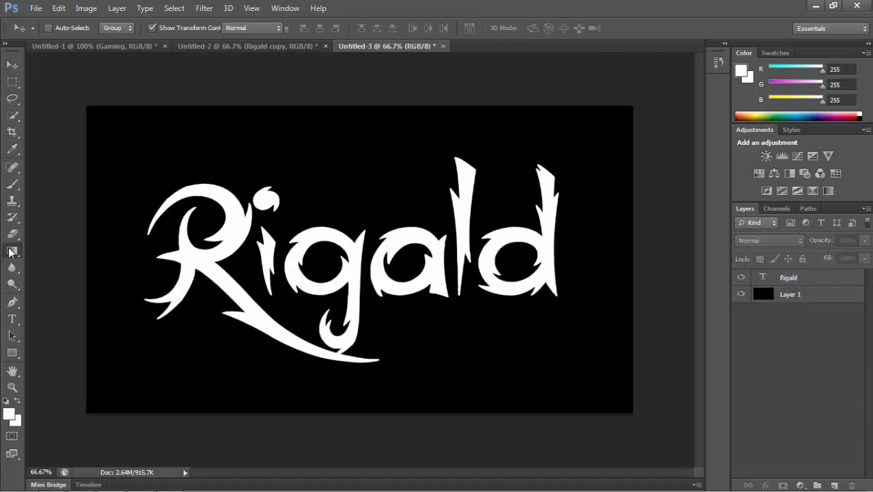
click(60, 27)
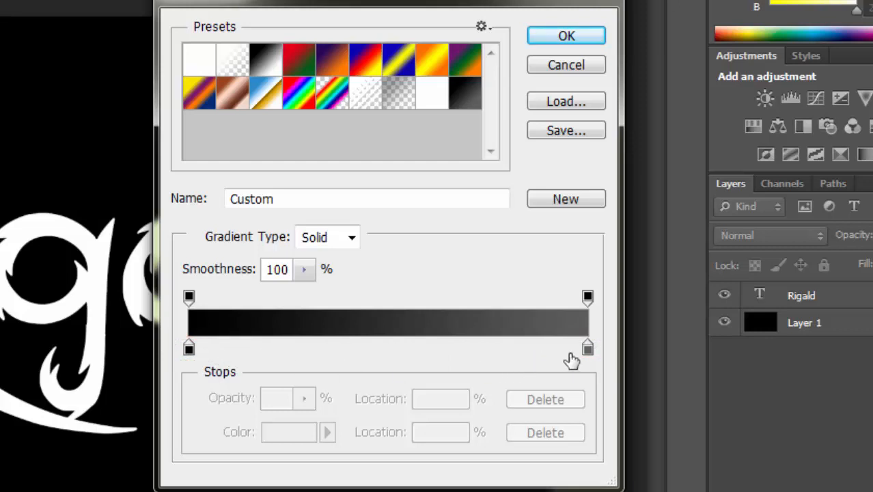
click(274, 65)
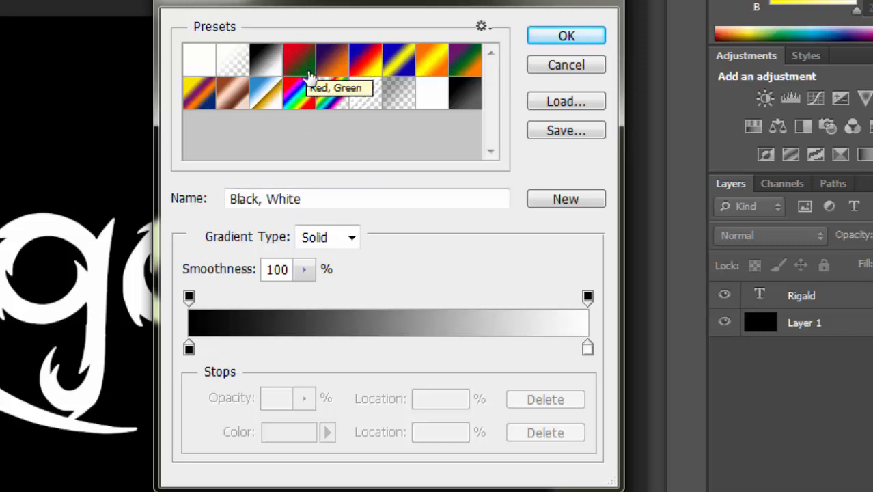
click(587, 345)
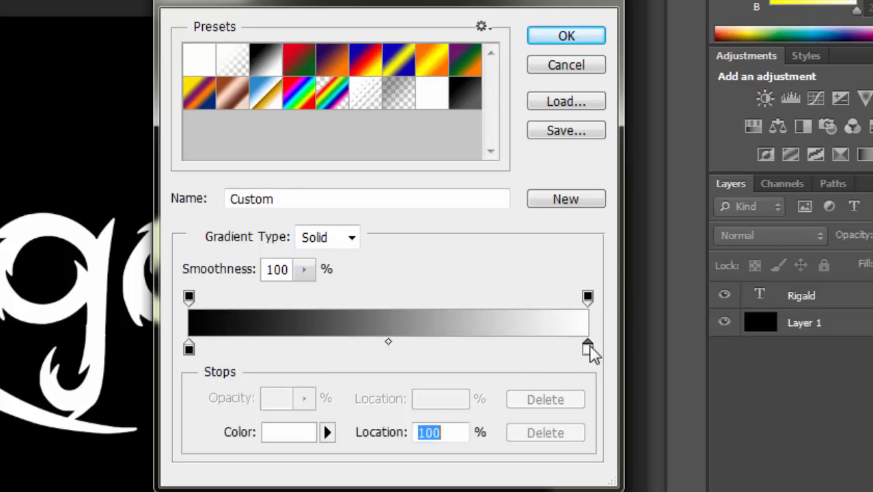
click(288, 425)
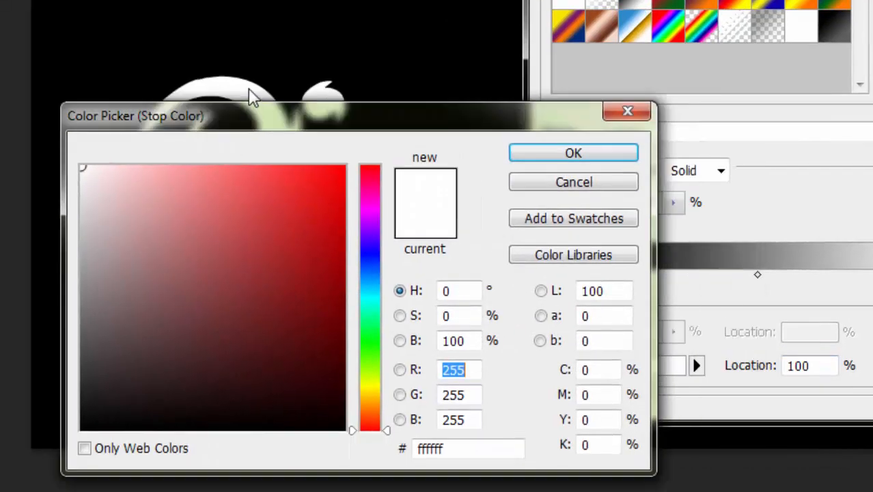
drag(225, 344, 174, 407)
drag(46, 322, 44, 305)
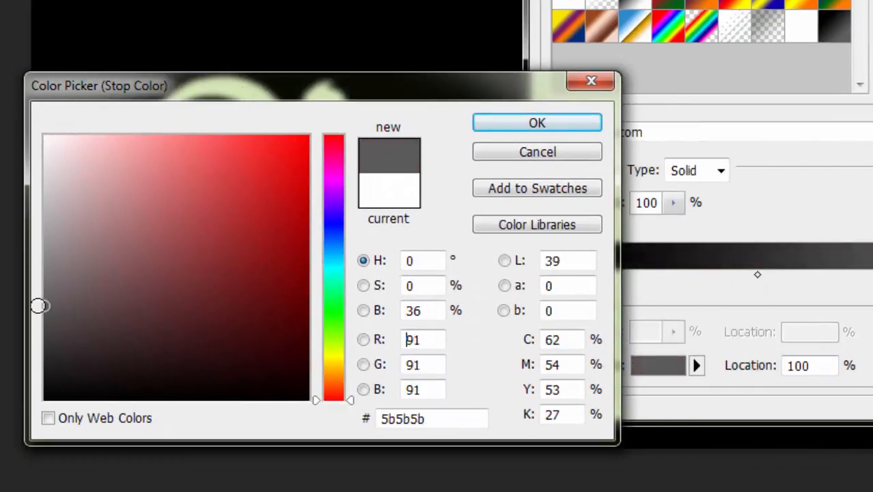
drag(436, 419, 382, 423)
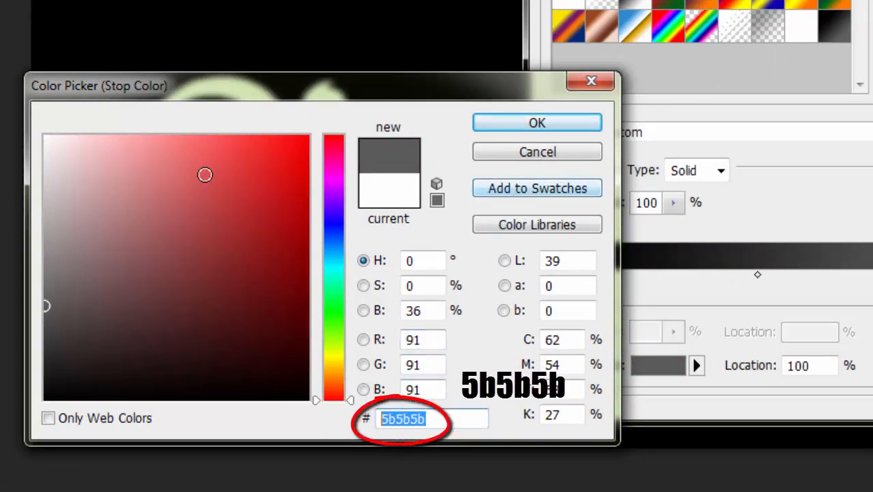
click(554, 127)
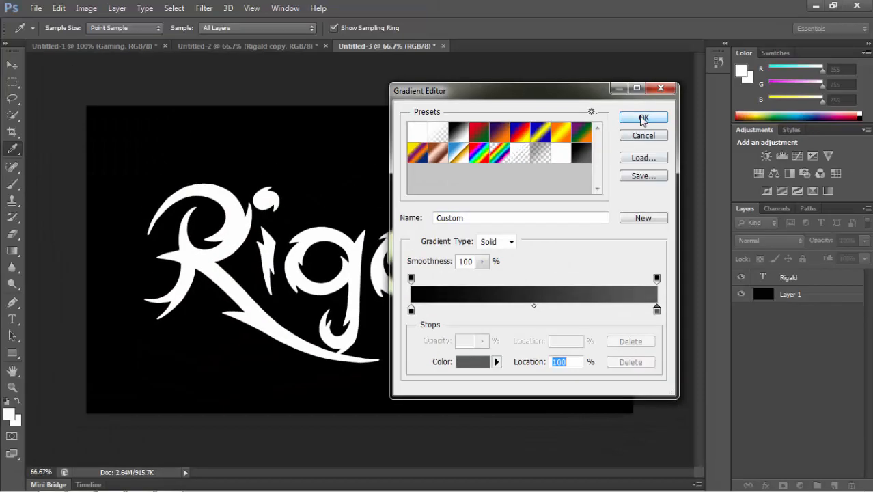
click(643, 120)
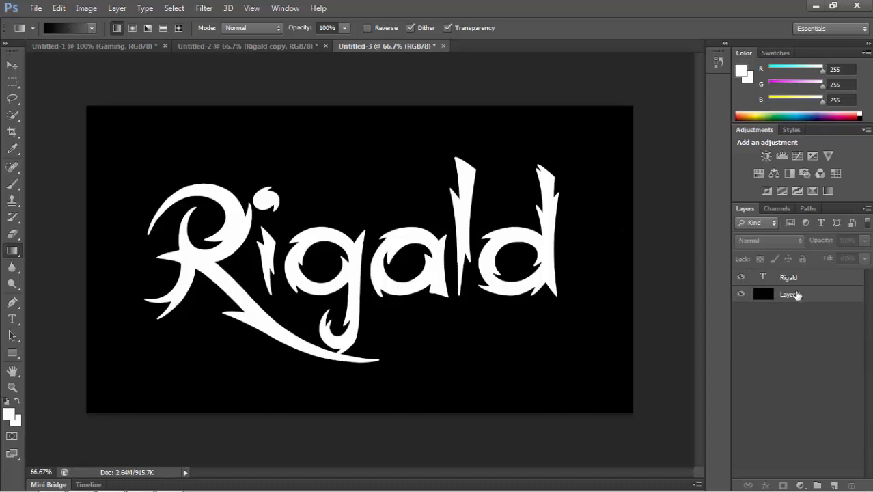
- Duplicate the Rigald text layer and hide the original
click(824, 281)
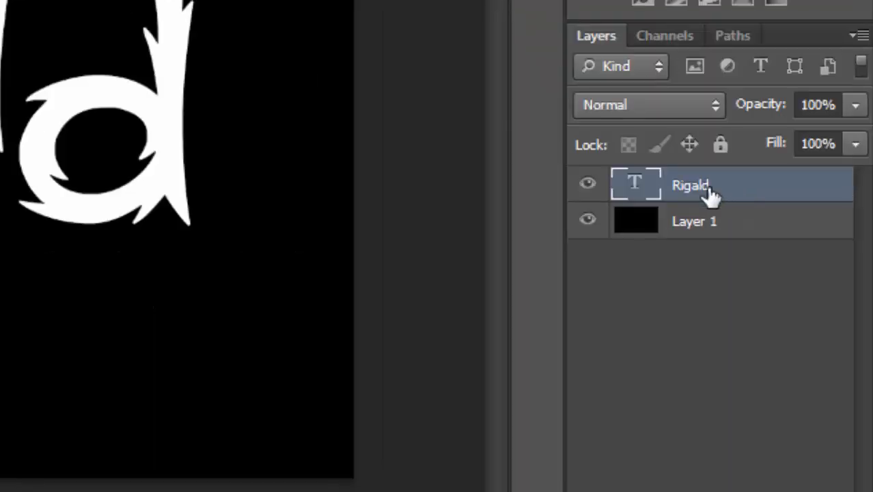
key(ctrl+j)
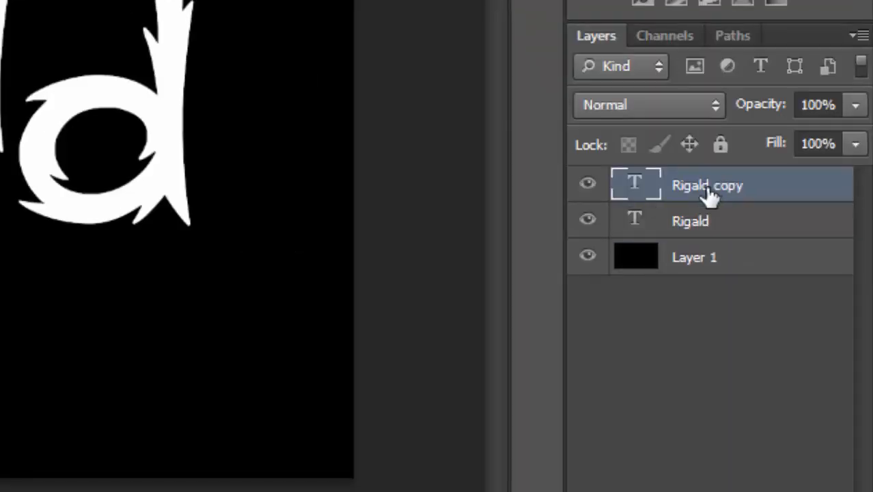
click(707, 221)
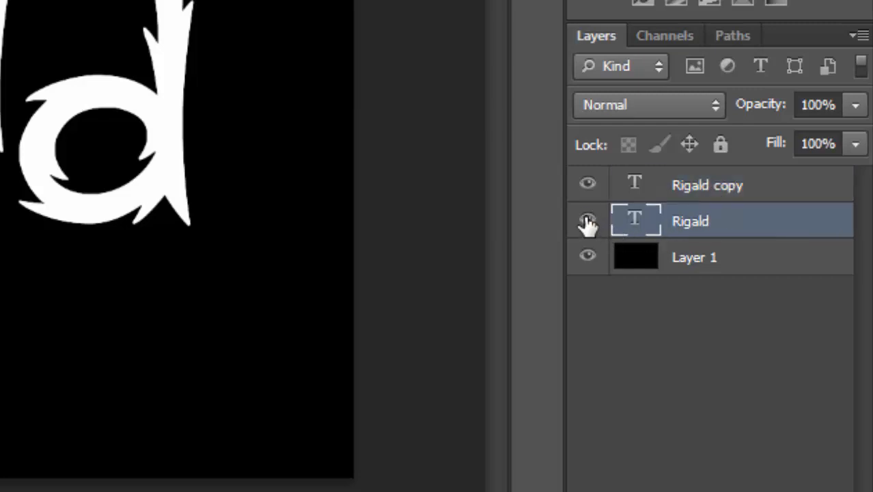
click(591, 228)
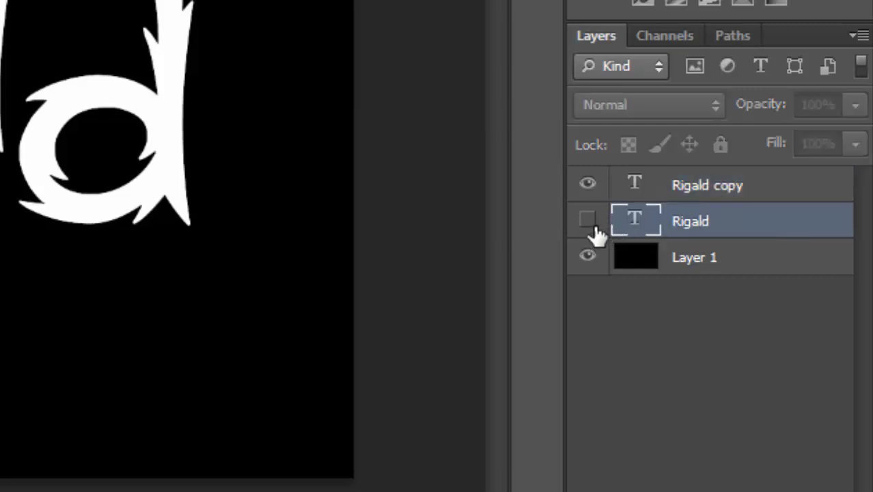
- Rasterize the Rigald copy text layer and load its letter shapes as a selection
click(679, 189)
right_click(697, 190)
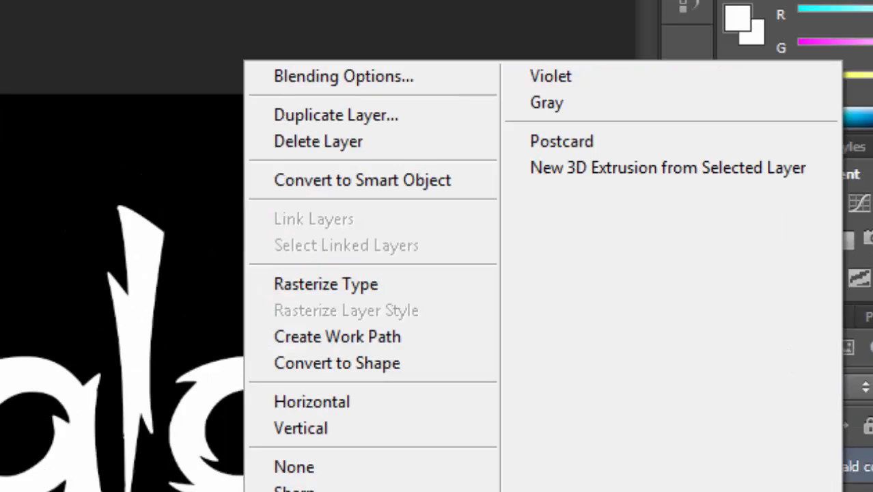
click(439, 287)
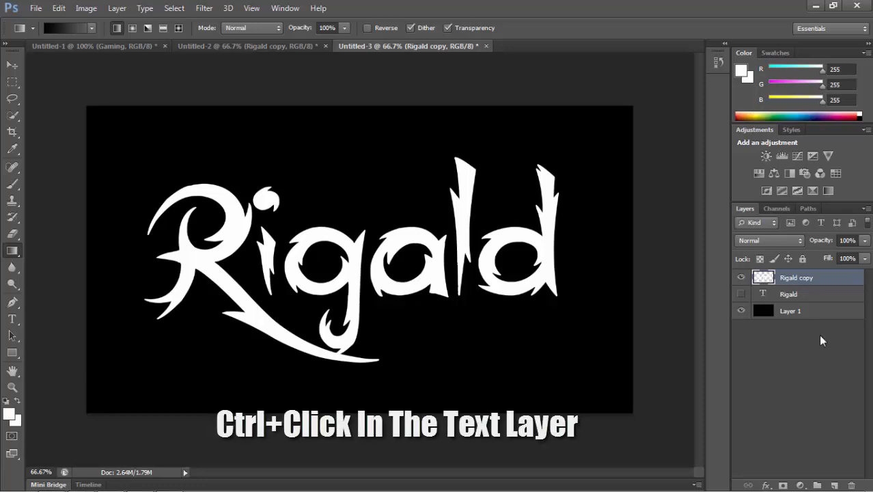
ctrl+click(763, 279)
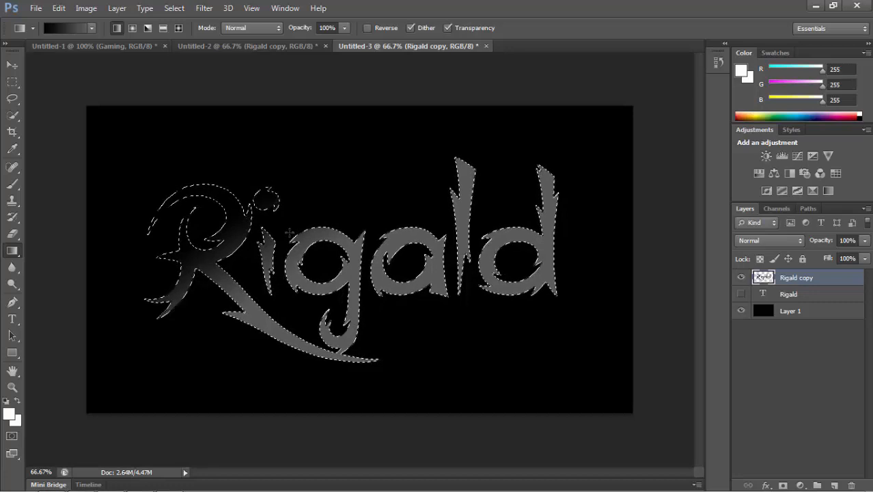
- Clear the selection around the gradient-filled Rigald letters and deselect their layer
key(ctrl+d)
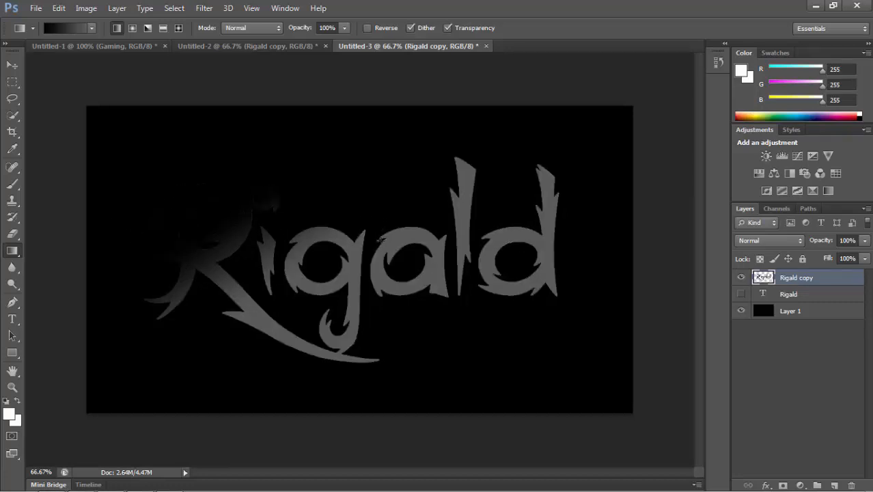
click(10, 67)
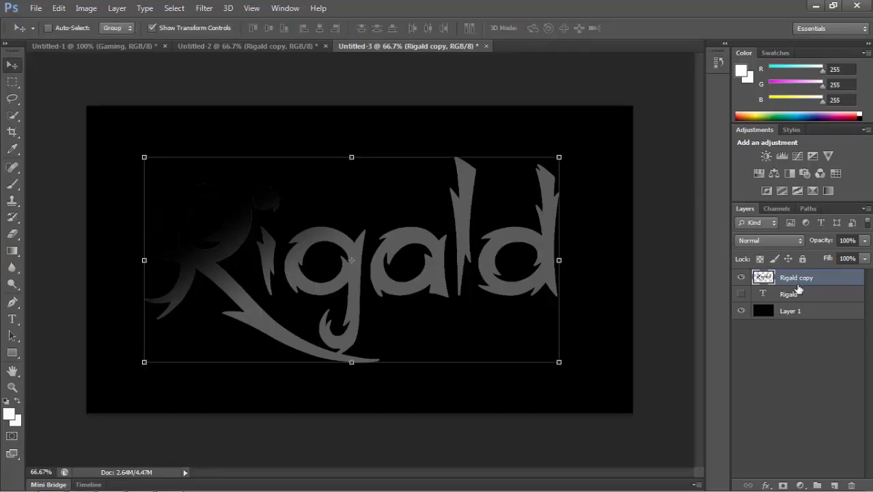
click(788, 337)
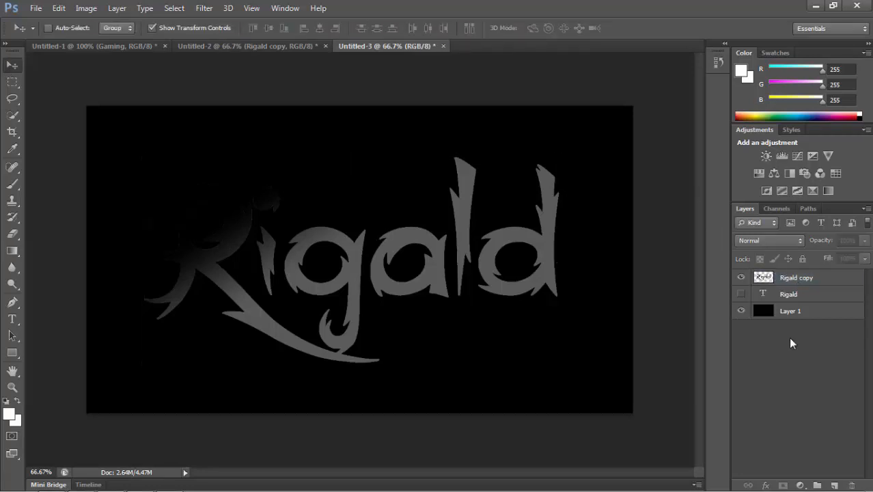
- Open the blending options of the Rigald copy layer and enable the Bevel & Emboss effect with its settings shown
click(803, 278)
right_click(802, 278)
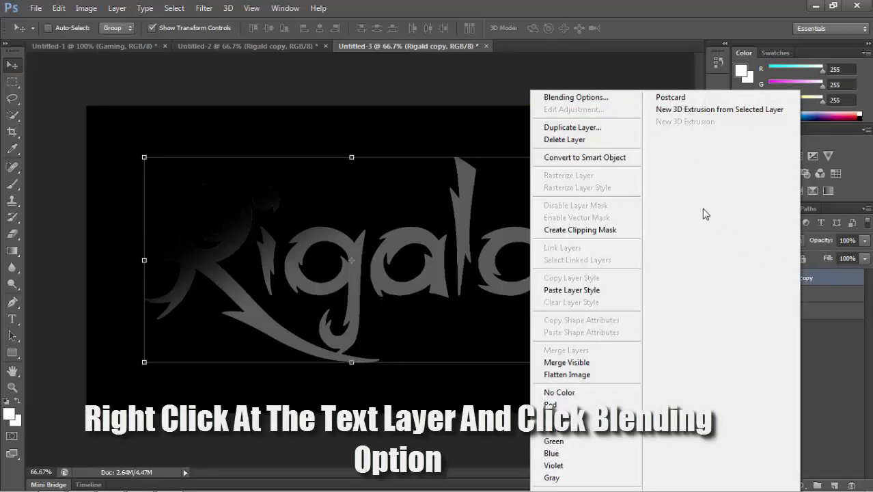
click(605, 101)
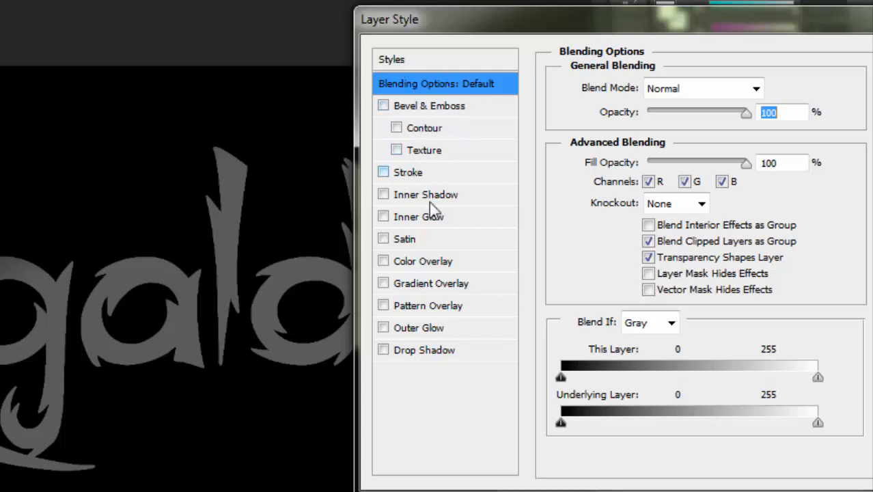
drag(437, 35, 257, 7)
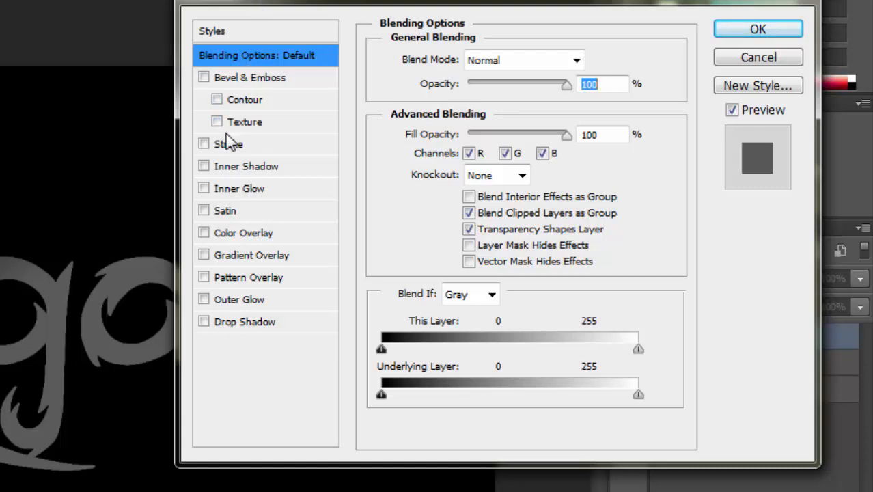
click(207, 80)
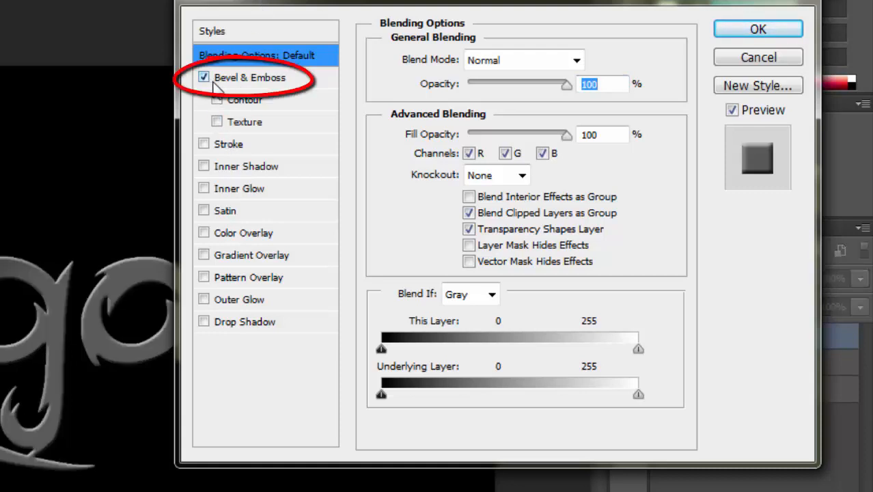
click(265, 80)
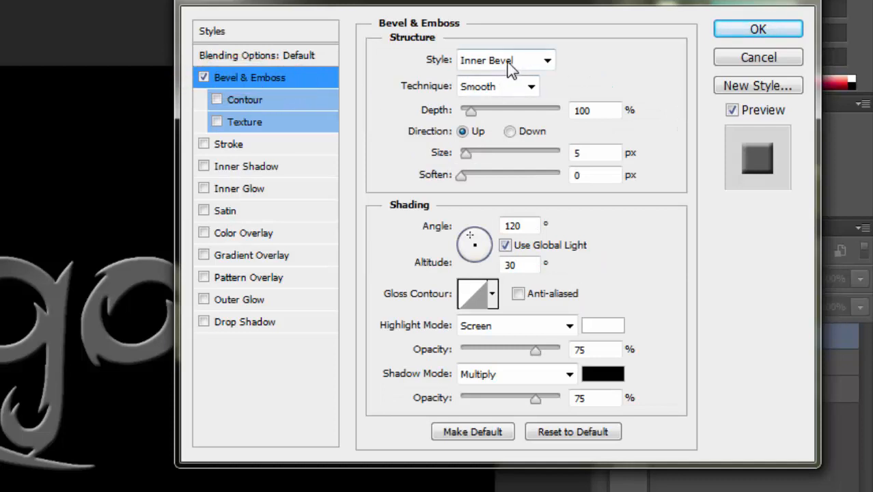
- Set the bevel to Outer Bevel with the Smooth technique, depth 103%, size 4 px and soften 1 px
click(532, 72)
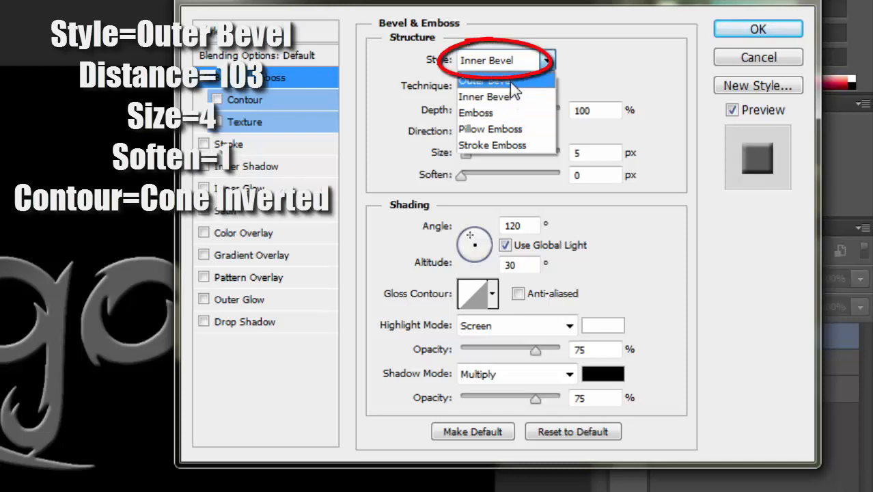
click(511, 81)
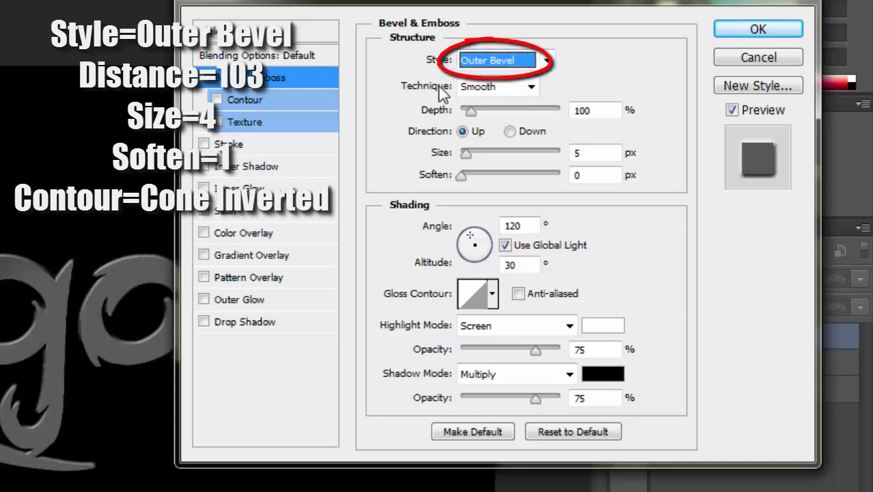
click(500, 88)
click(501, 89)
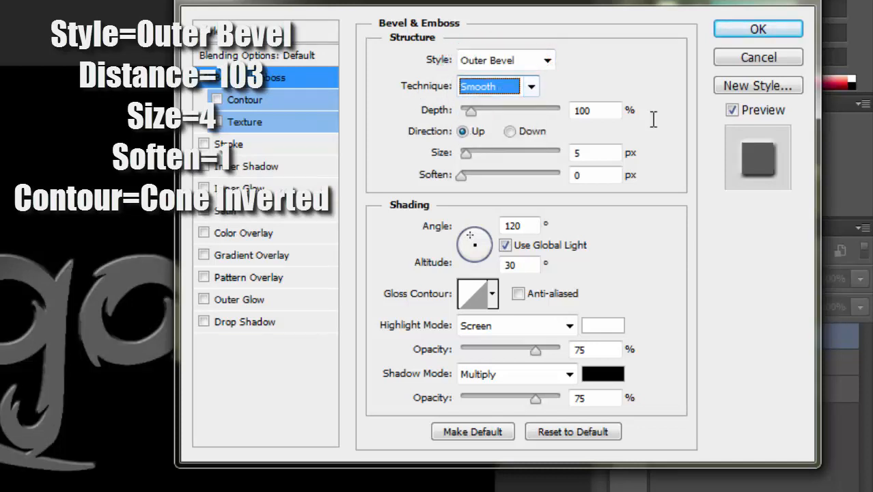
click(604, 113)
key(BackSpace)
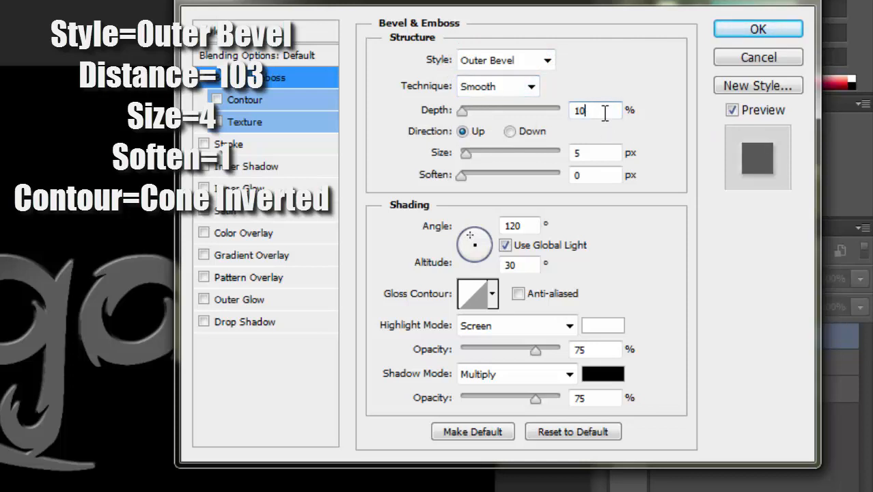
text(3)
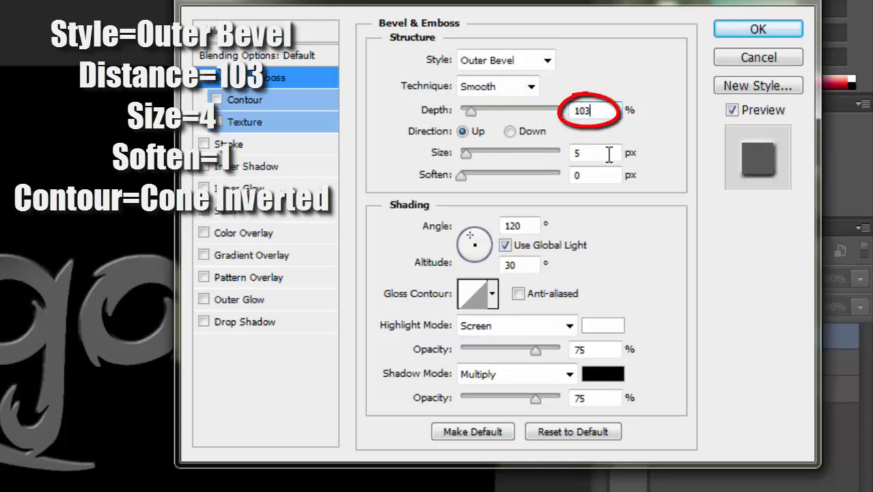
click(608, 153)
text(4)
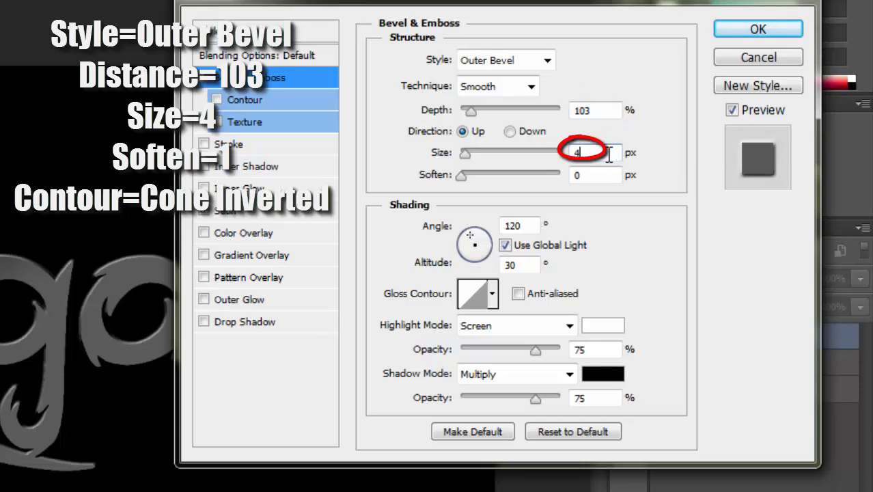
click(603, 175)
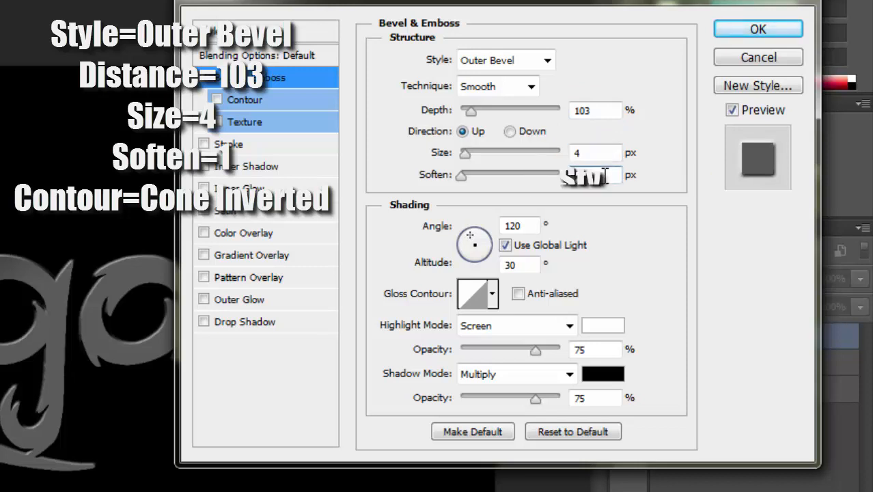
text(1)
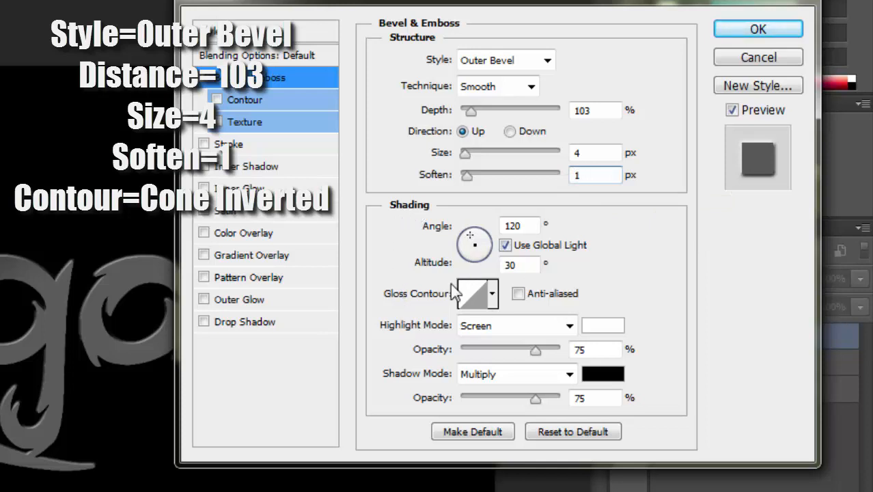
- Choose Cone - Inverted as the bevel's gloss contour
click(492, 294)
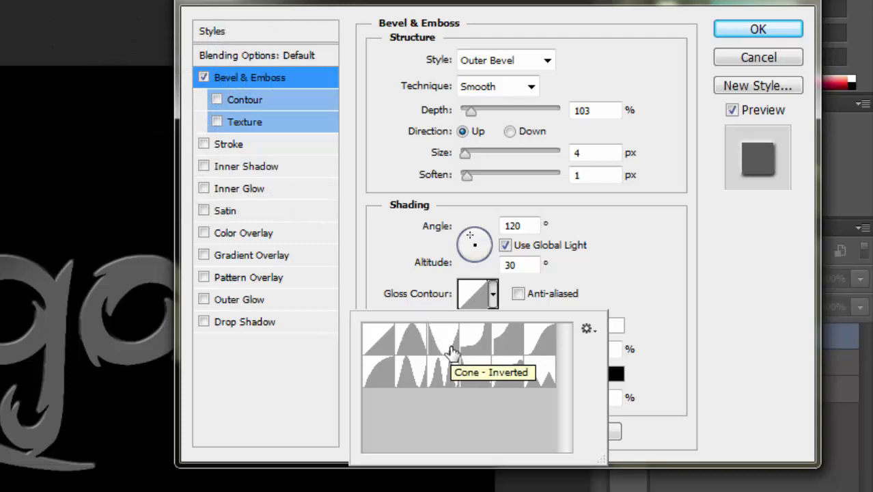
click(452, 352)
click(637, 256)
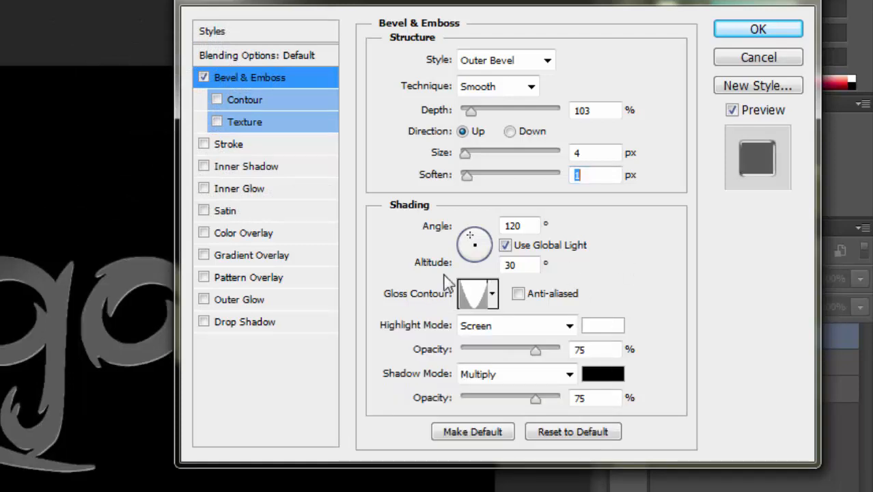
- Set the bevel's highlight to Lighten mode with color ff8787 and 90% opacity
click(498, 334)
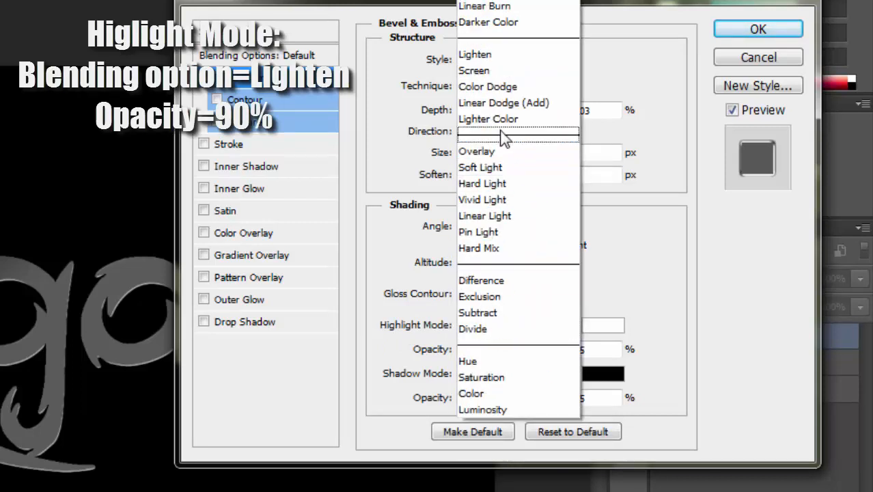
click(486, 57)
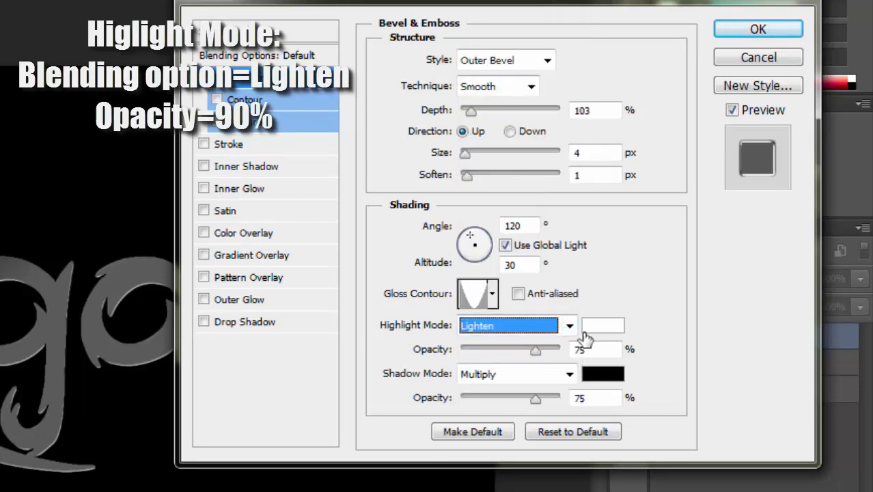
click(602, 326)
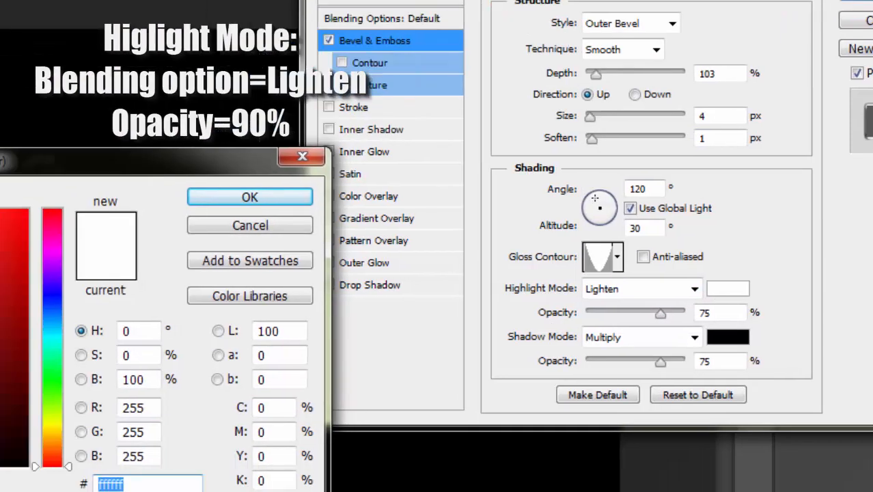
key(BackSpace)
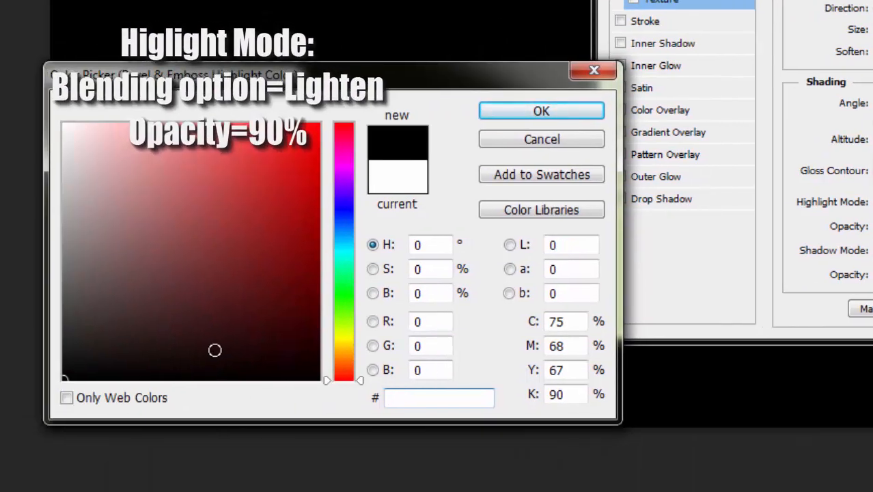
text(ff8)
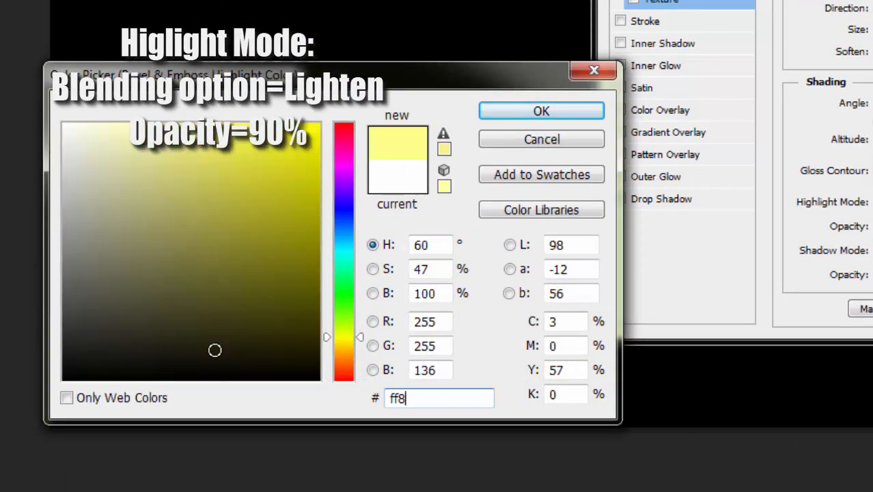
text(787)
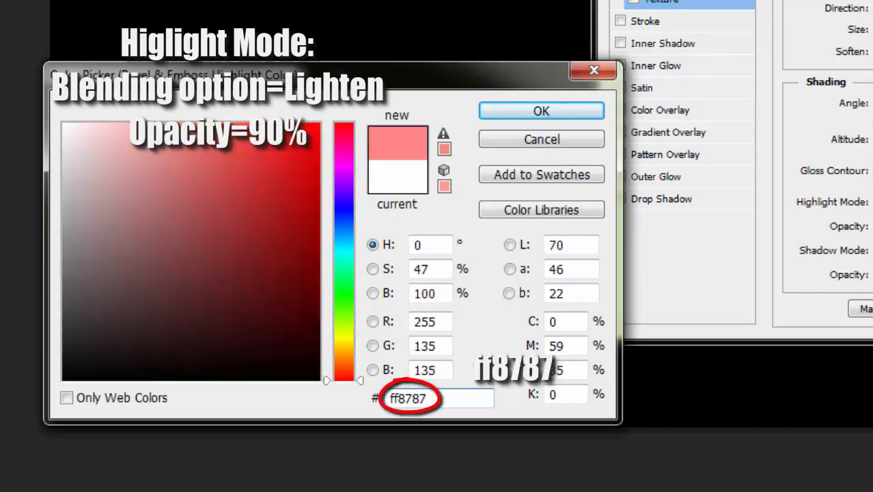
click(516, 113)
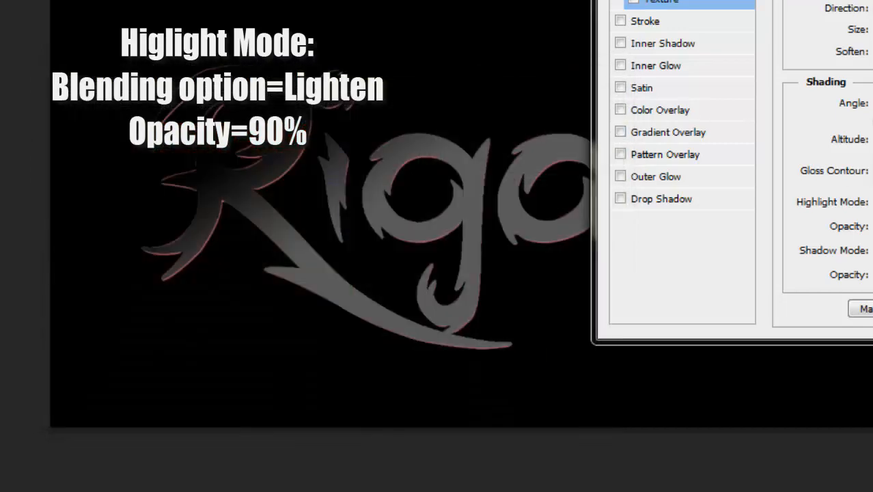
double_click(657, 350)
text(90)
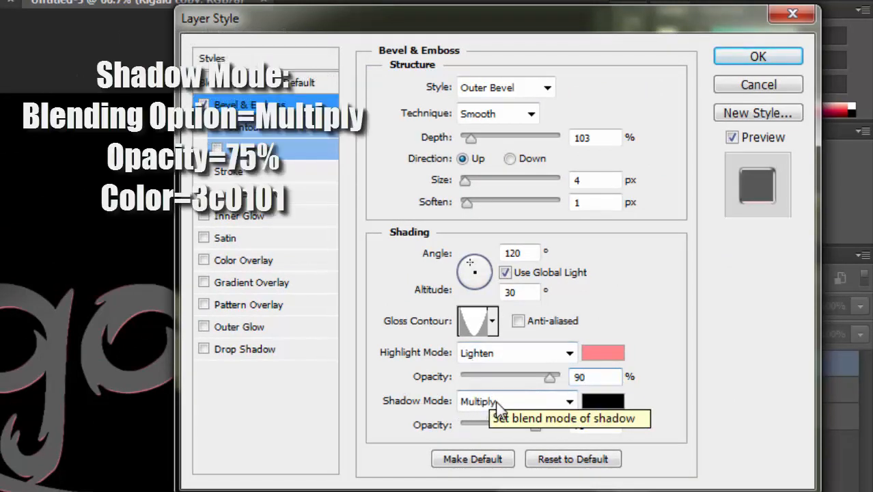
- Set the bevel's shadow color to 3c0101, keeping Multiply mode and 75% opacity
click(605, 408)
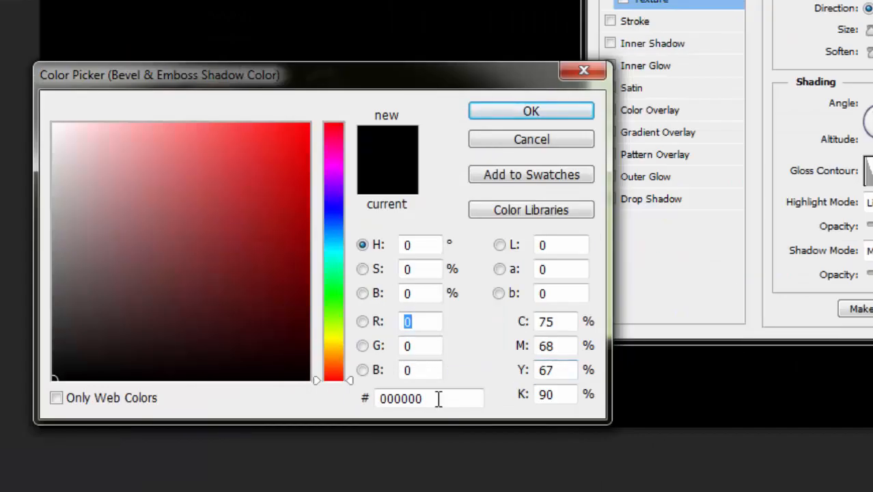
click(437, 398)
key(BackSpace)
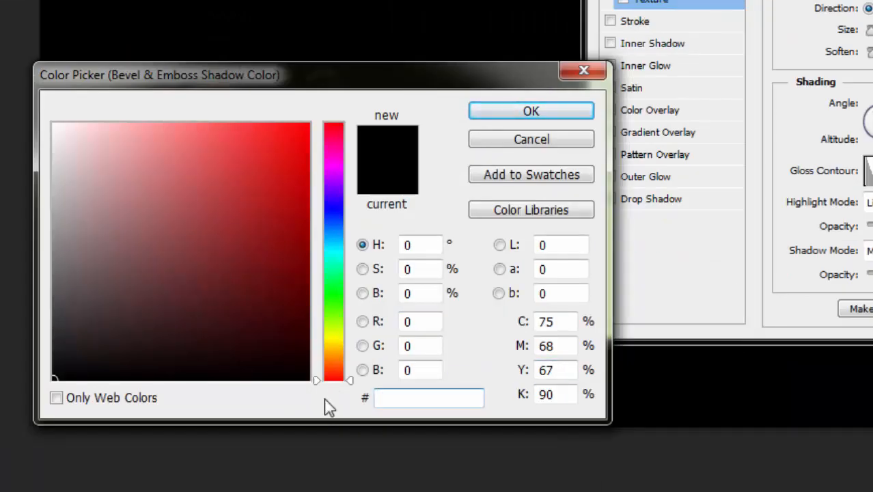
text(3c)
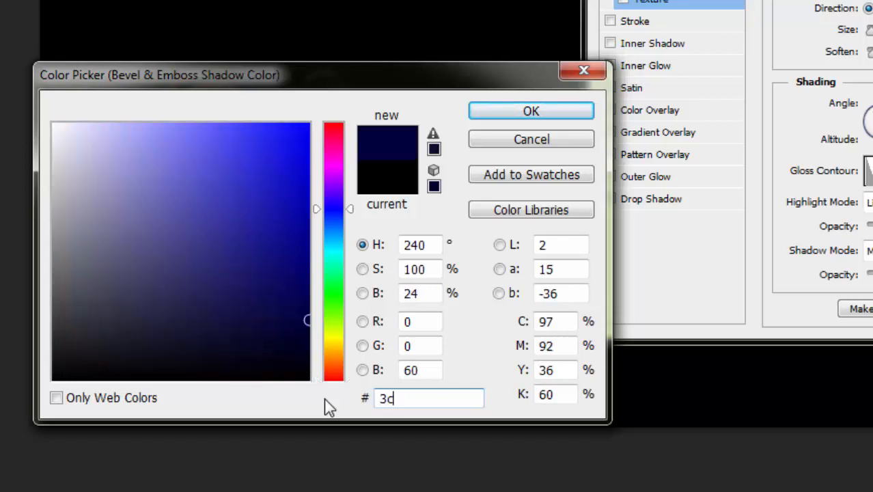
text(0190)
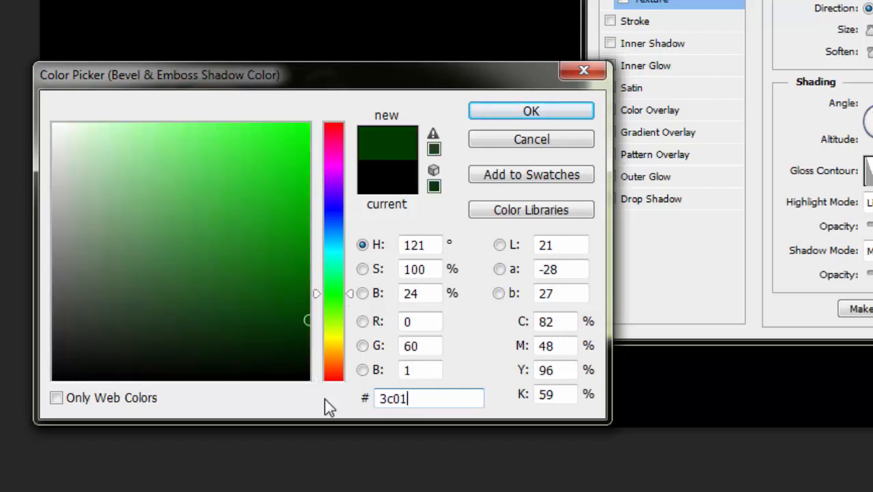
key(BackSpace)
key(BackSpace)
text(01)
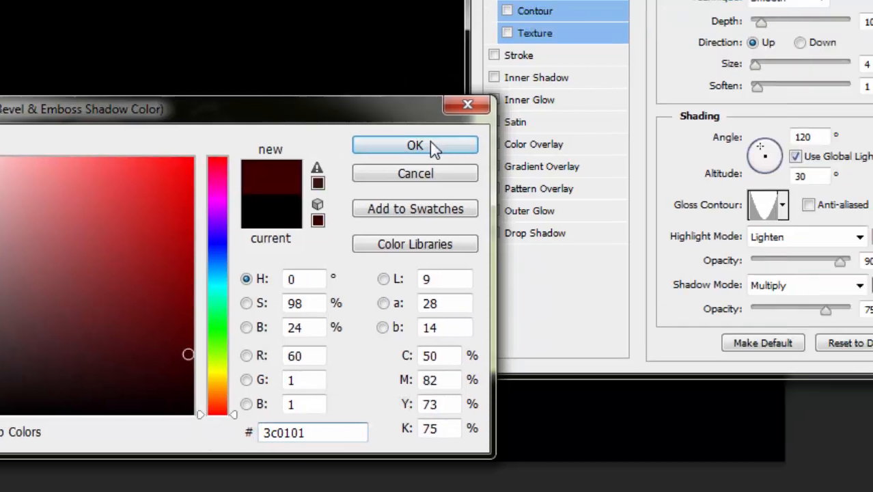
click(535, 109)
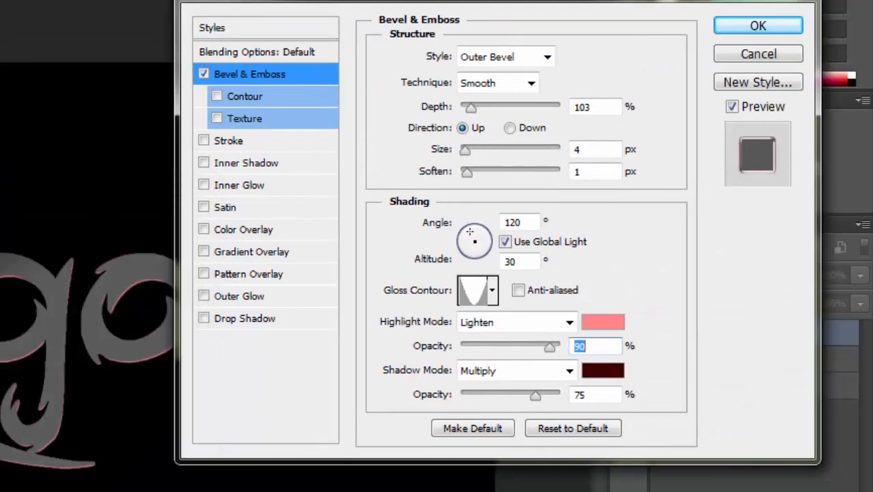
double_click(604, 394)
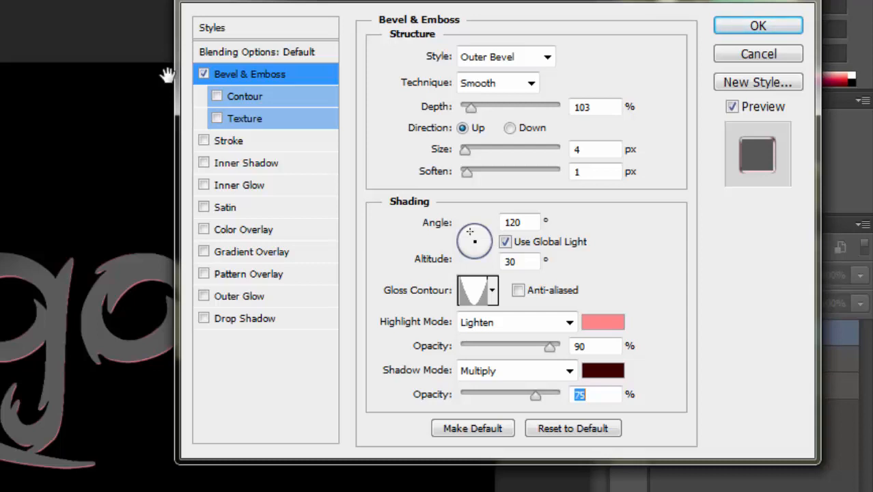
- Add a 1 px Stroke effect to the lettering in color a00101
click(230, 144)
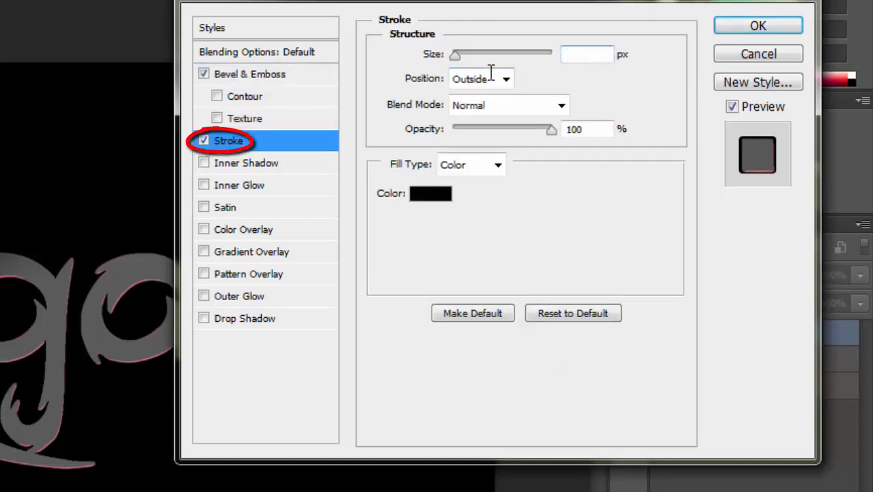
text(1)
click(437, 196)
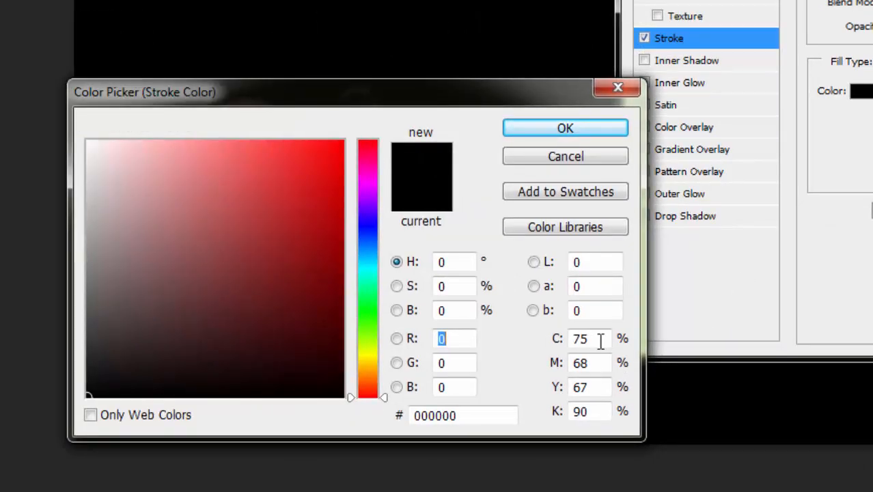
click(487, 415)
key(BackSpace)
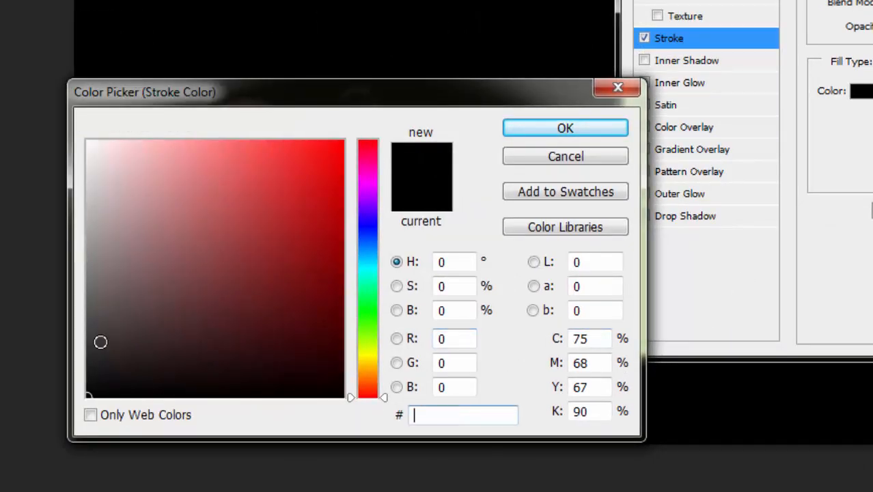
text(a00101)
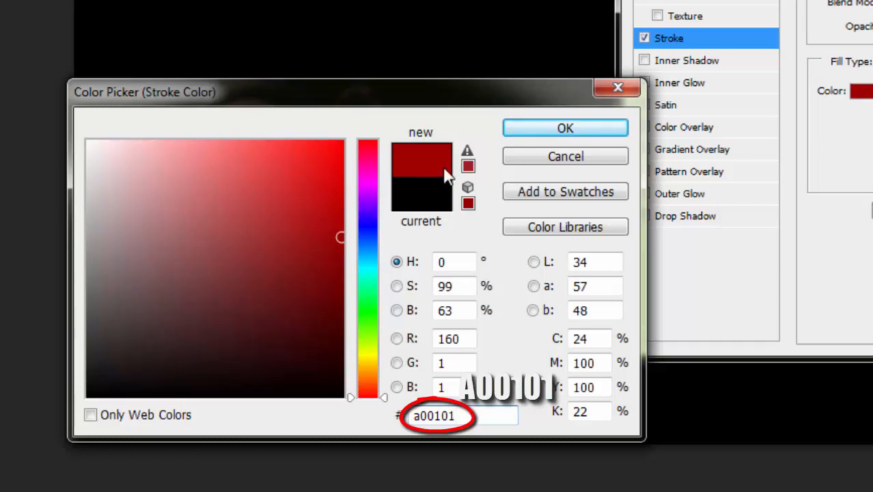
click(565, 128)
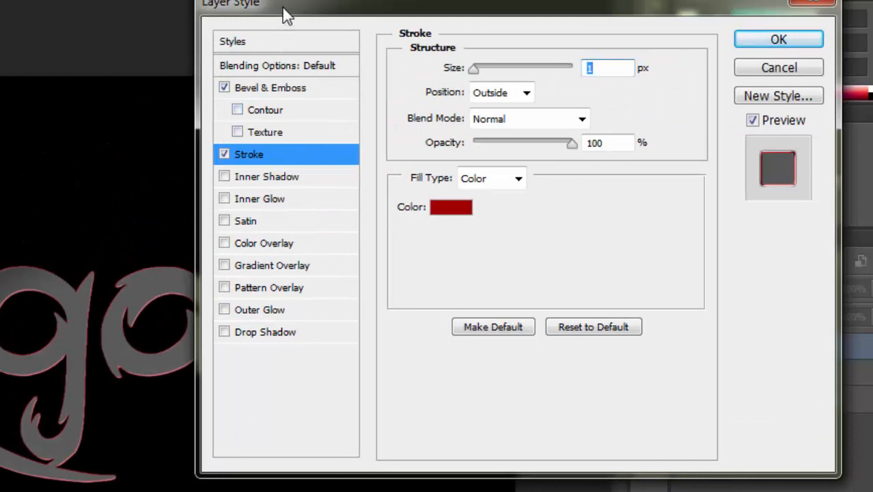
- Add an Inner Shadow effect in Lighten blend mode with color c40000
click(267, 175)
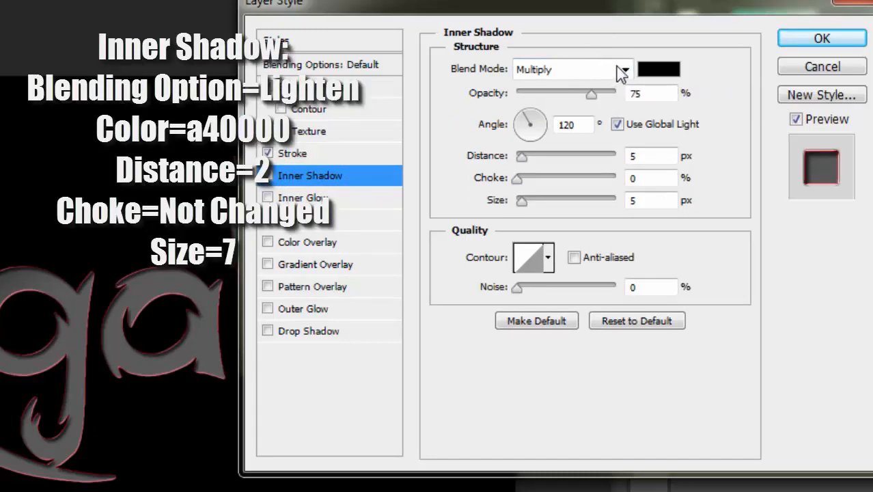
click(624, 69)
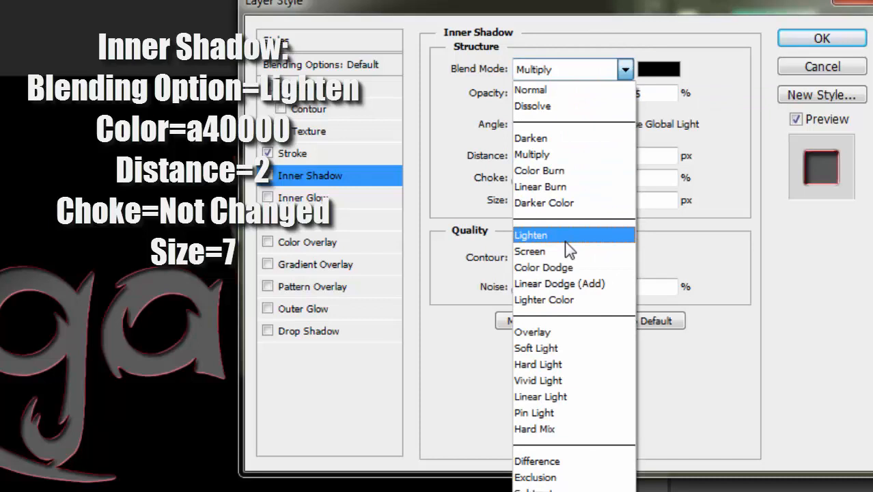
click(557, 238)
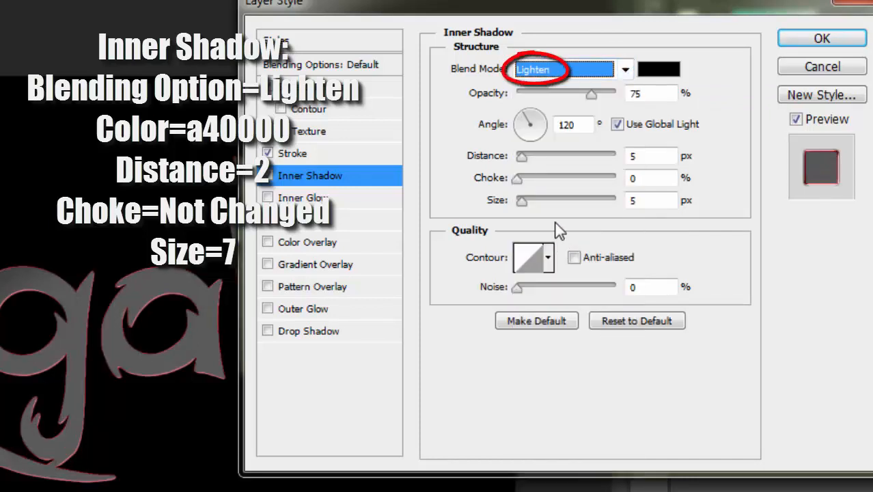
click(658, 68)
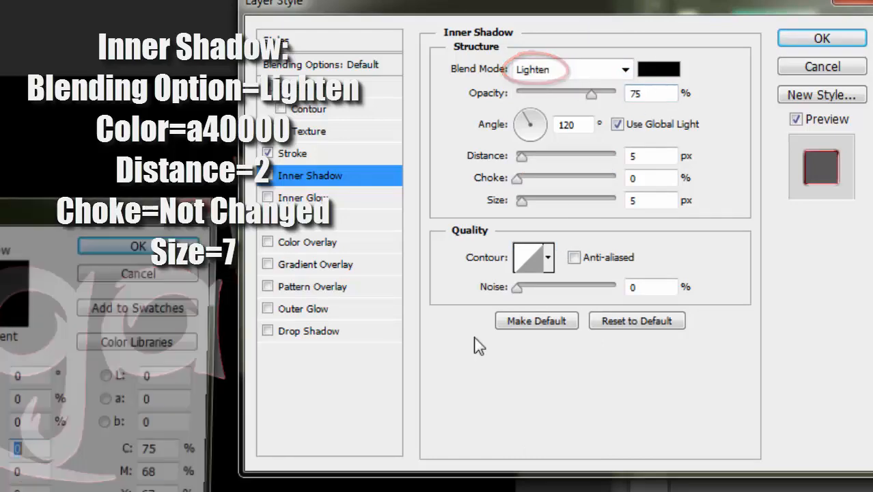
double_click(509, 389)
key(BackSpace)
text(c)
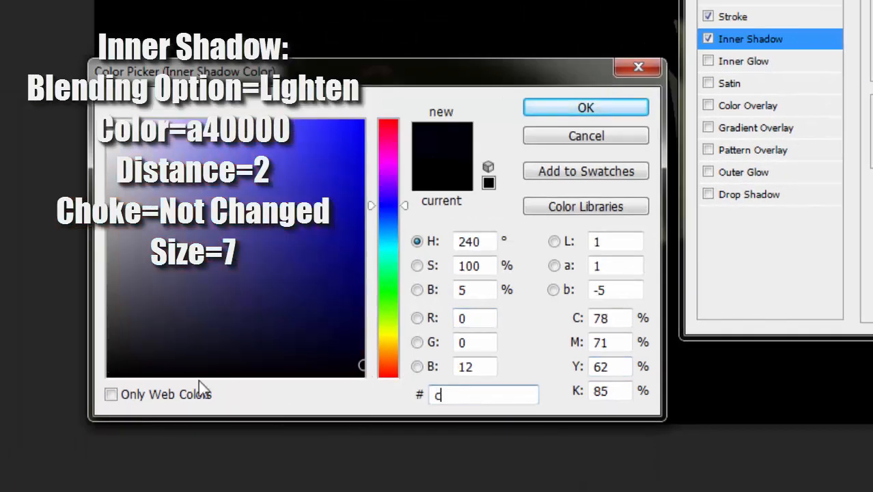
text(40000)
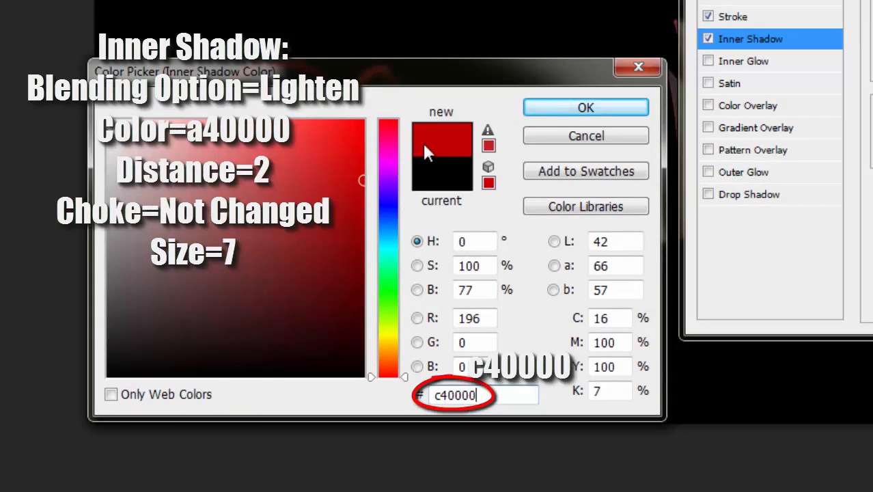
click(568, 113)
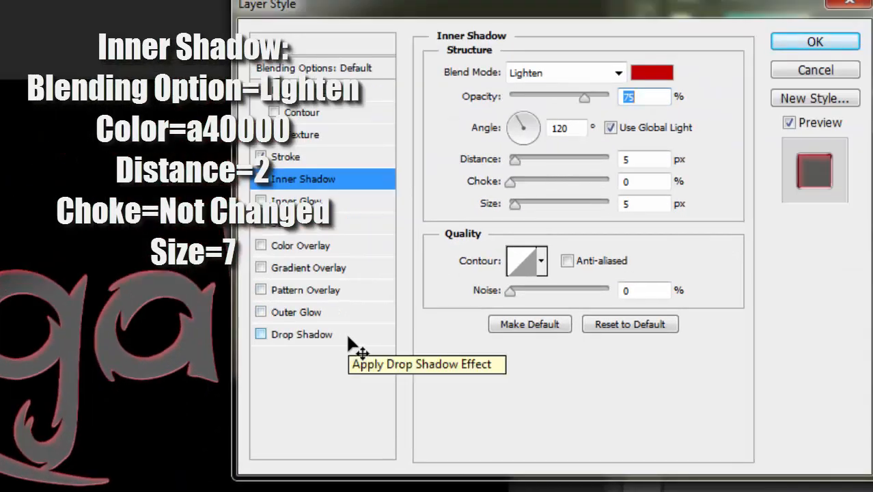
- Set the inner shadow's distance to 2 px and its size to 7 px
double_click(654, 160)
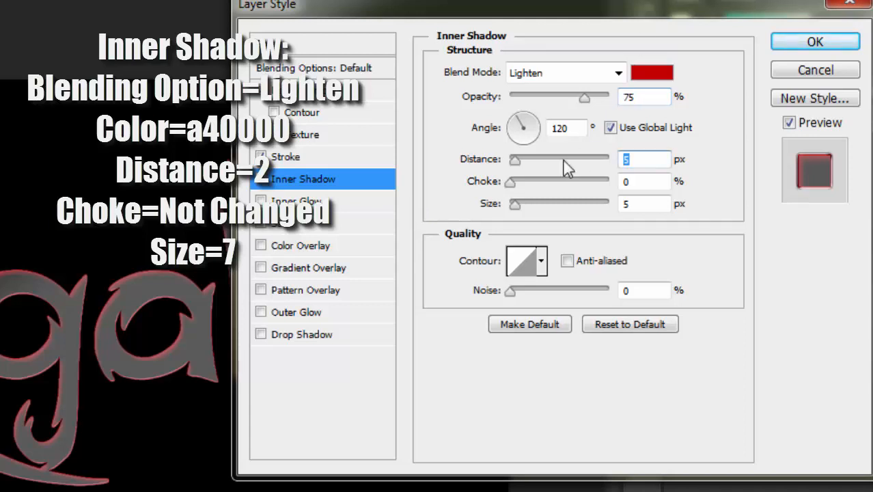
text(3)
key(BackSpace)
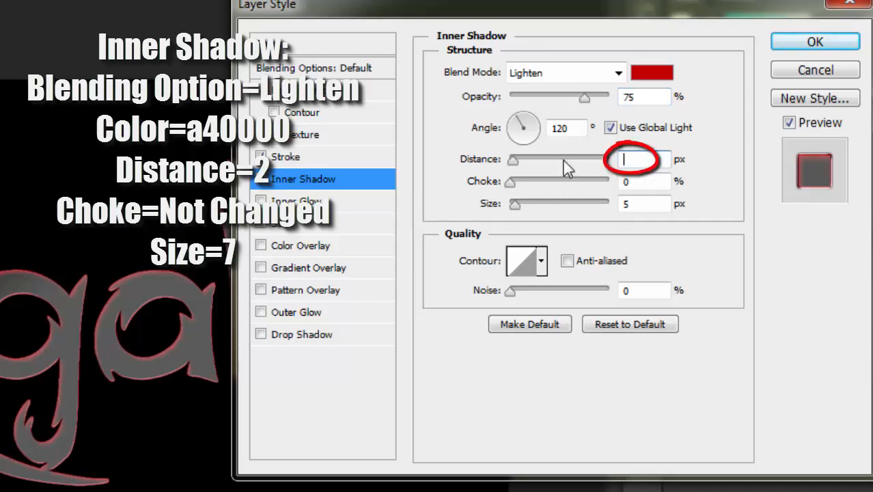
text(2)
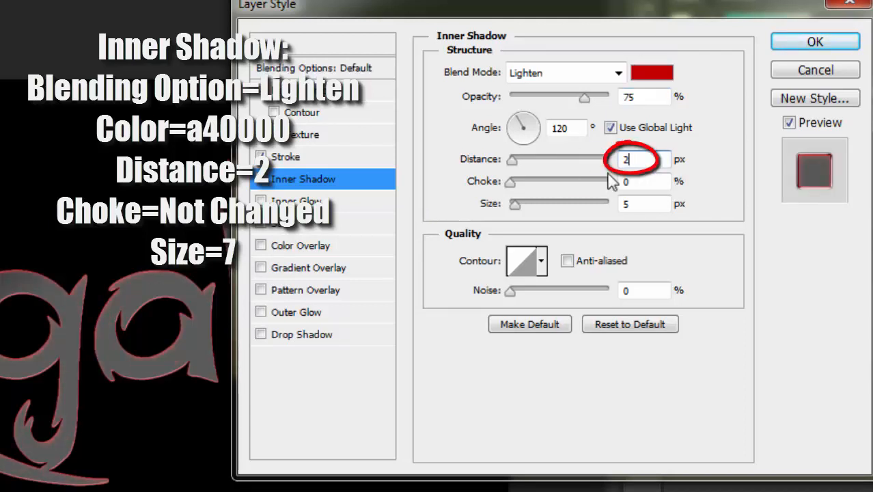
key(Tab)
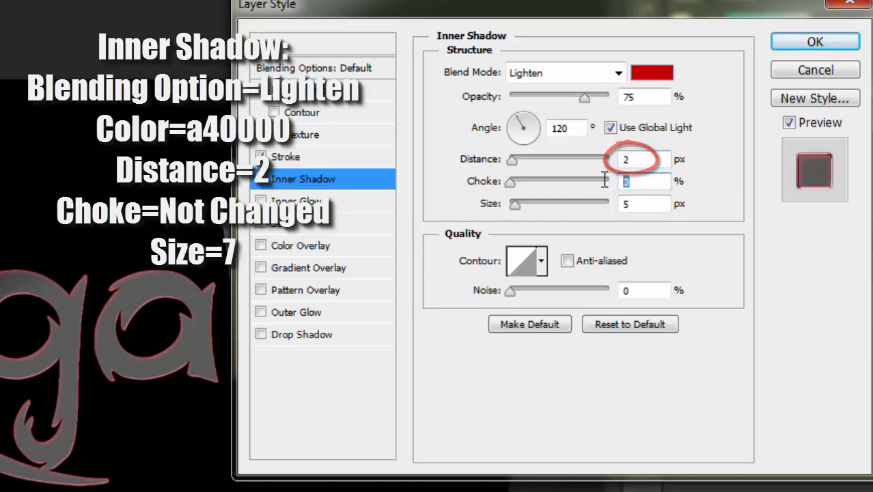
key(Tab)
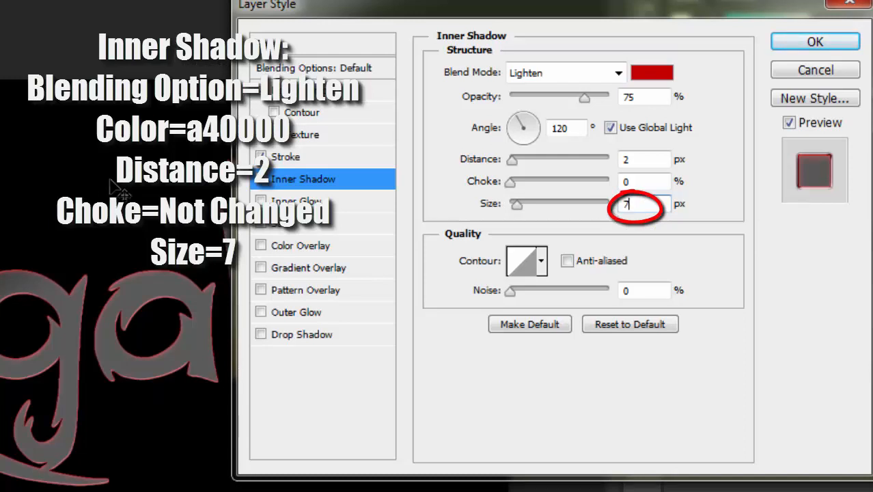
- Add an Inner Glow effect in Color Burn blend mode with 62% opacity
click(261, 201)
click(273, 202)
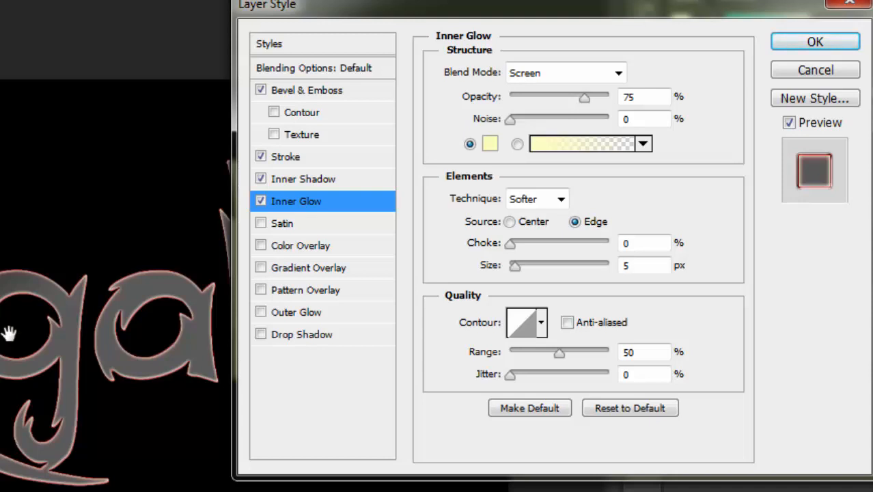
click(610, 76)
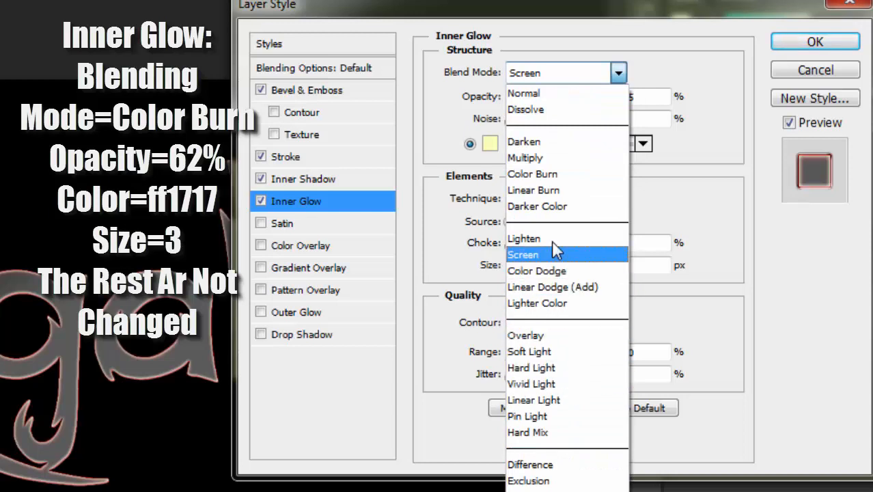
click(532, 173)
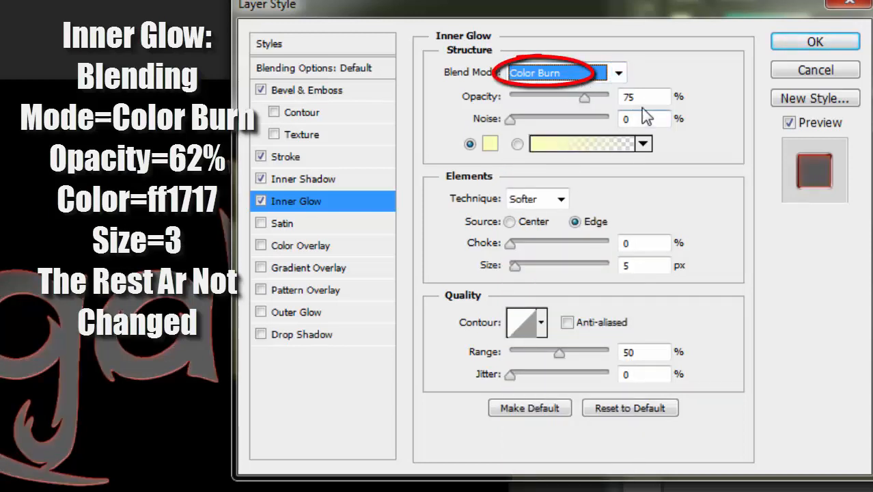
key(Tab)
key(BackSpace)
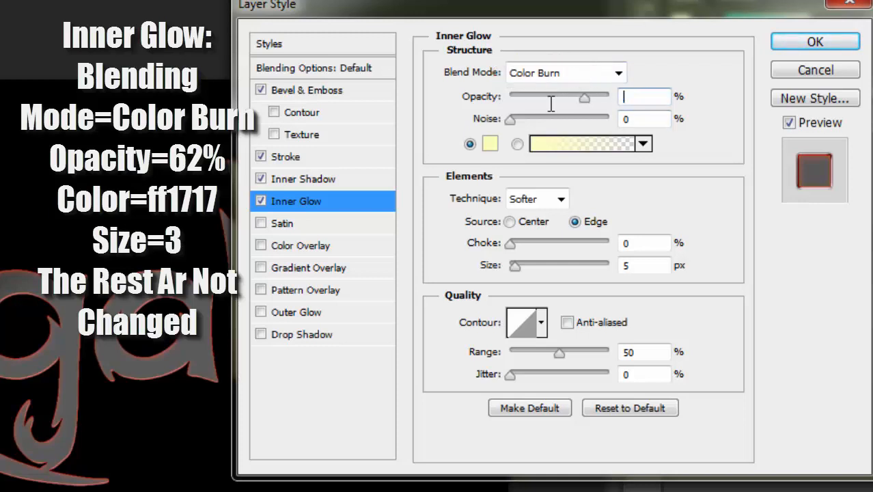
text(62)
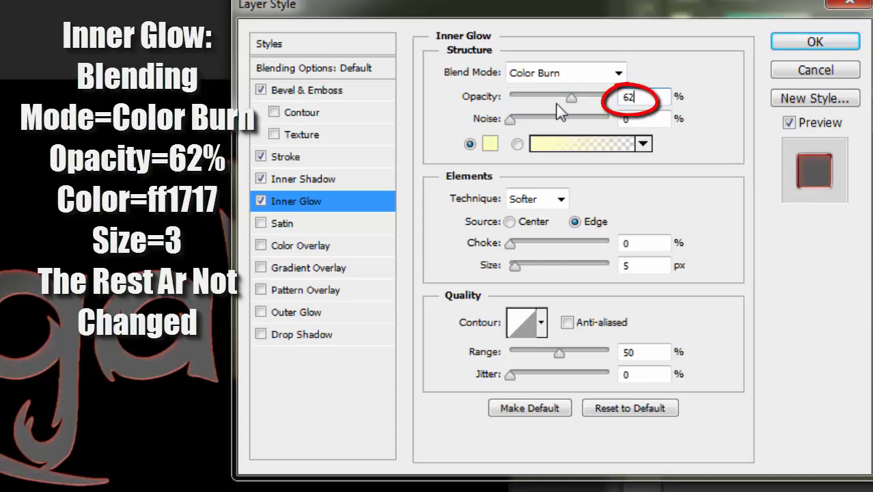
key(Tab)
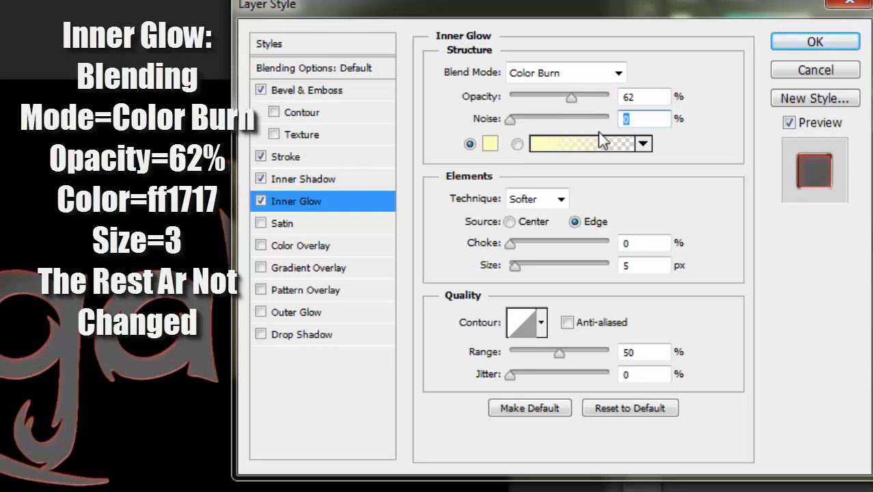
- Set the inner glow's color to ff1717
click(490, 143)
click(471, 423)
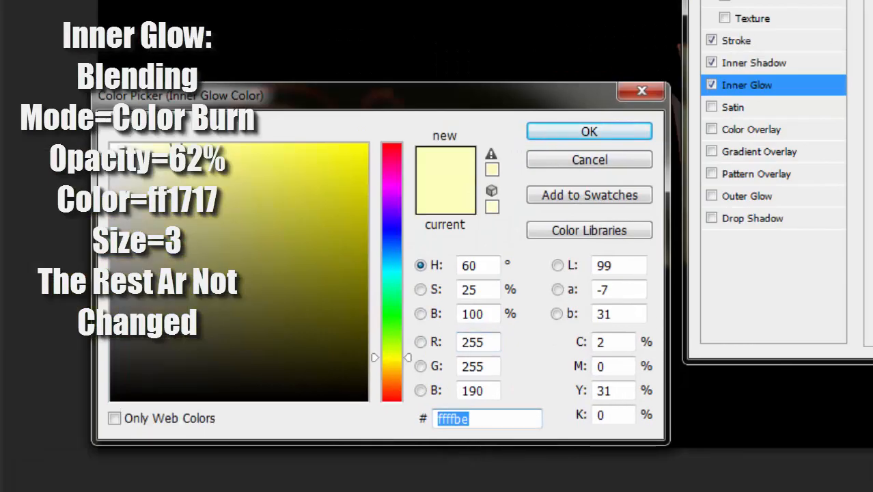
key(BackSpace)
text(ff)
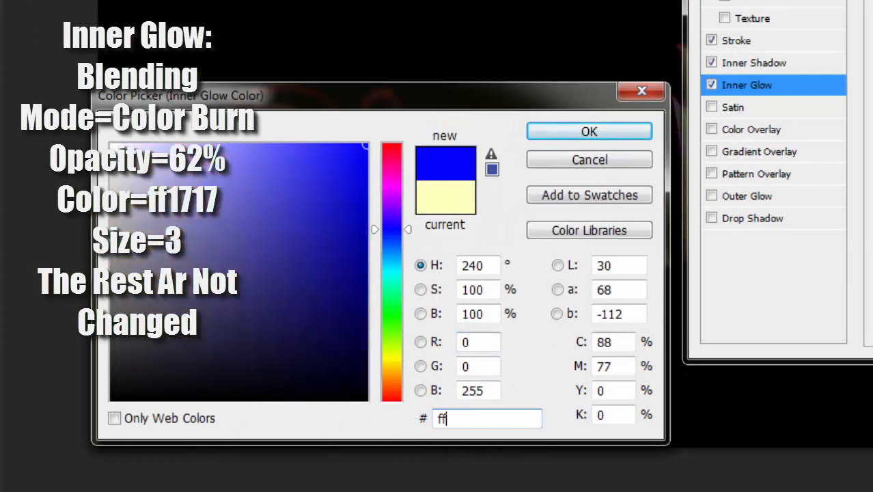
text(1717)
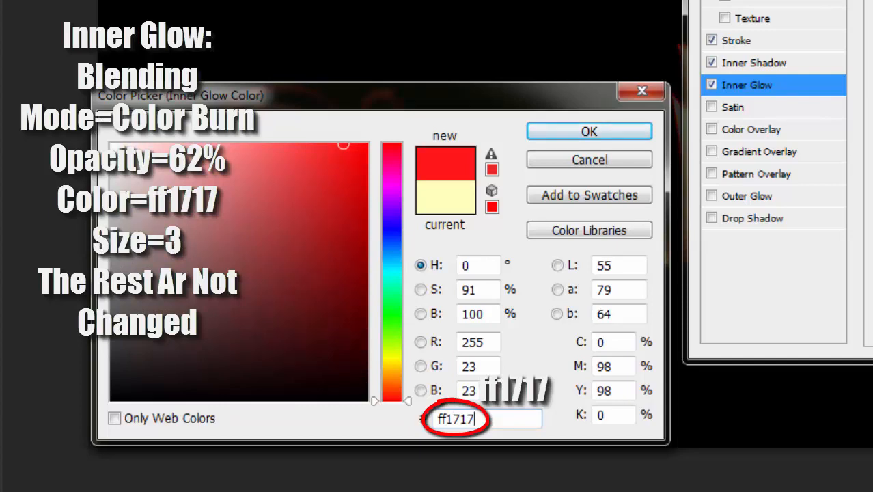
click(584, 140)
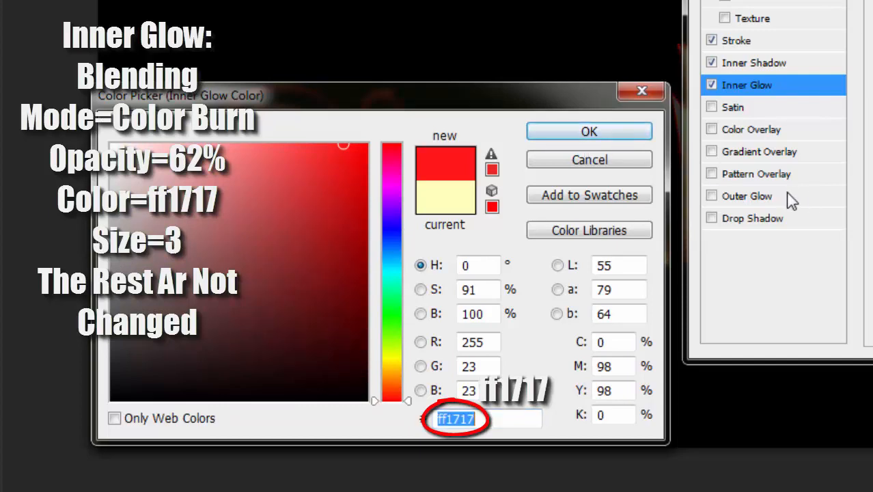
click(605, 137)
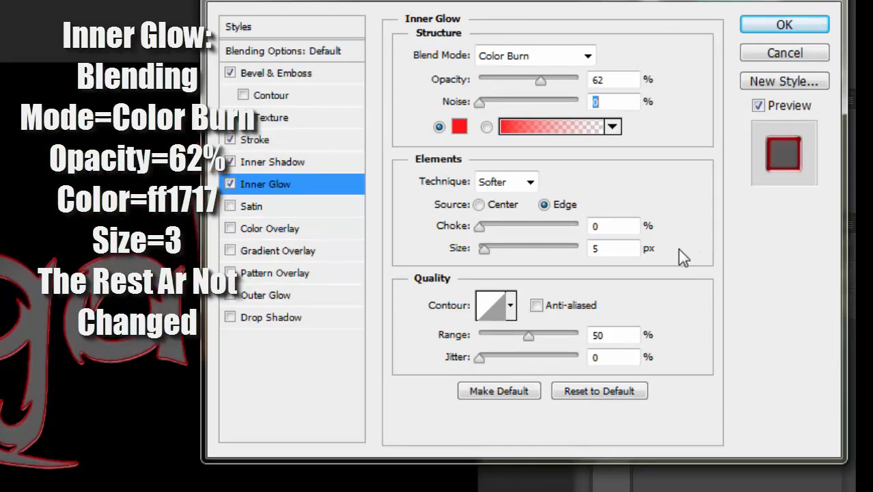
- Set the inner glow's size to 3 px
double_click(610, 247)
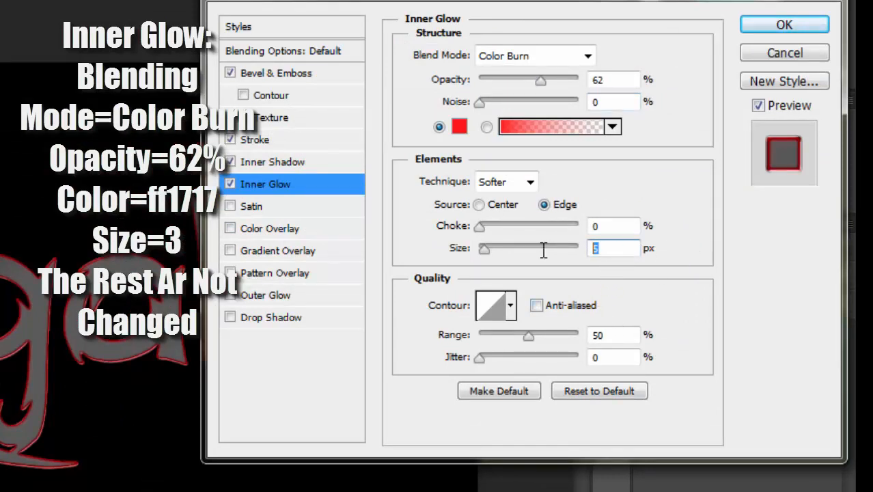
text(3)
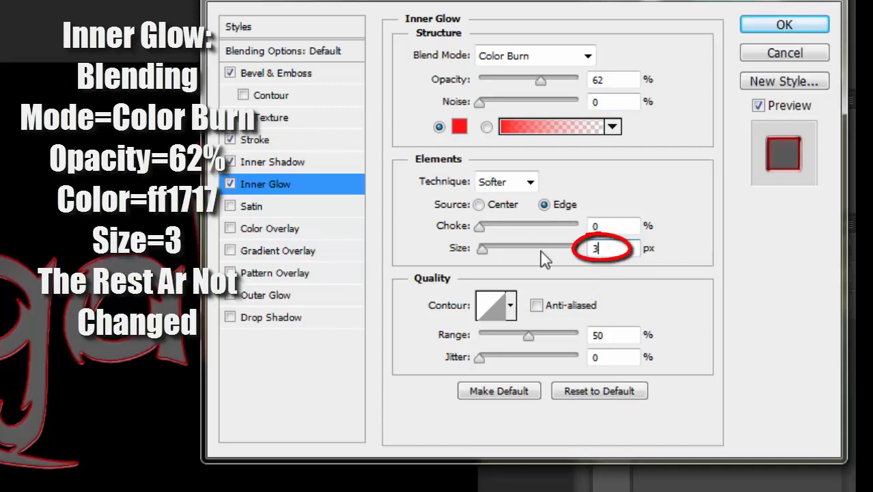
click(731, 306)
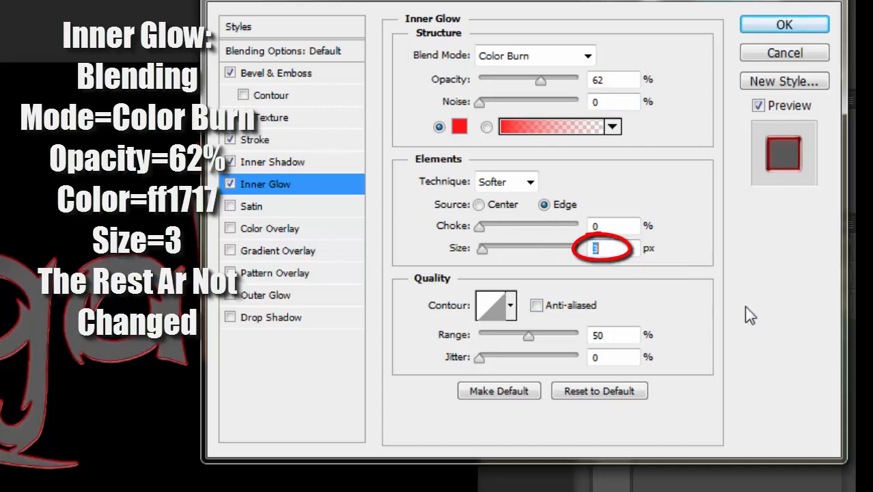
- Add a Satin effect to the lettering in Lighten blend mode
click(231, 206)
click(252, 206)
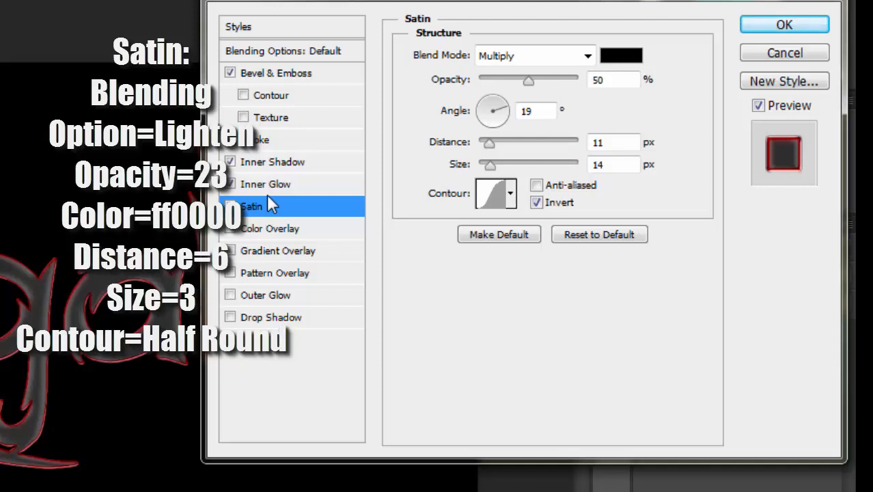
click(536, 54)
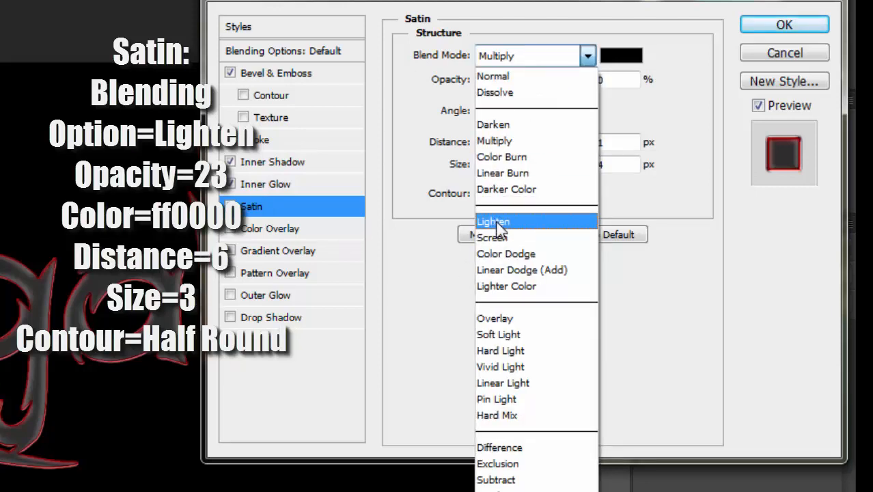
click(496, 223)
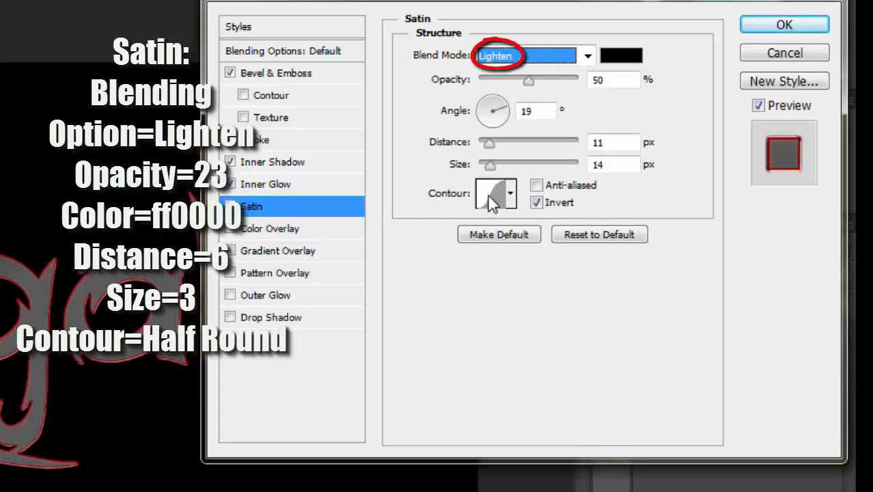
- Set the satin's color to ff0000 and its opacity to 23%
click(607, 56)
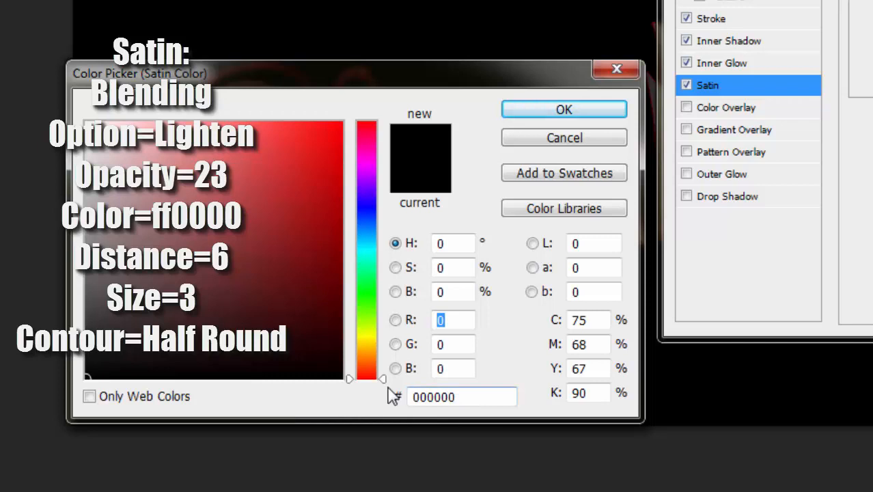
click(410, 396)
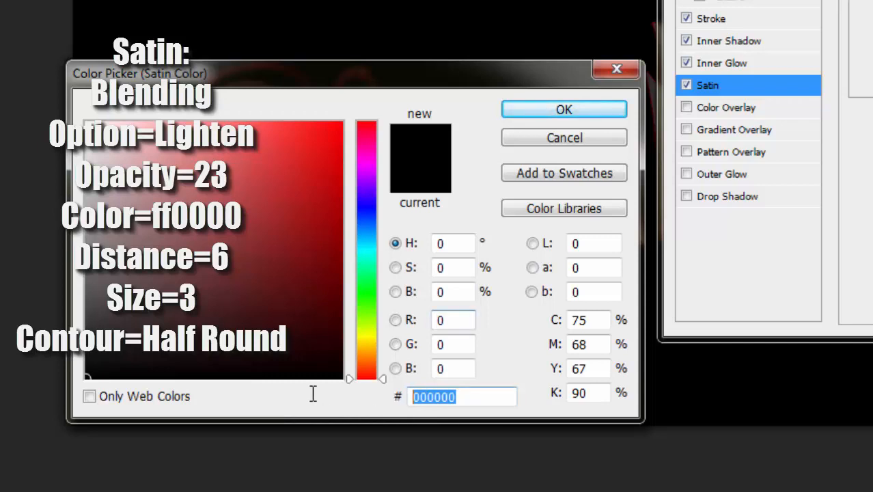
key(BackSpace)
text(ff0000)
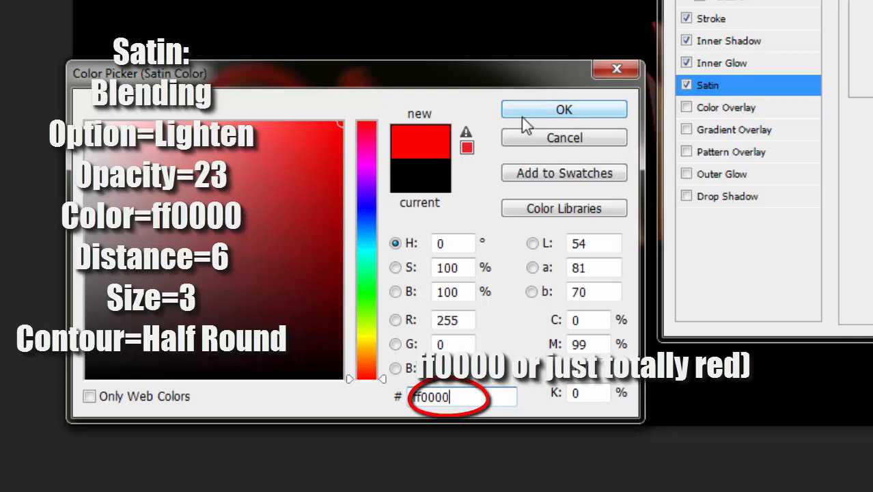
click(557, 113)
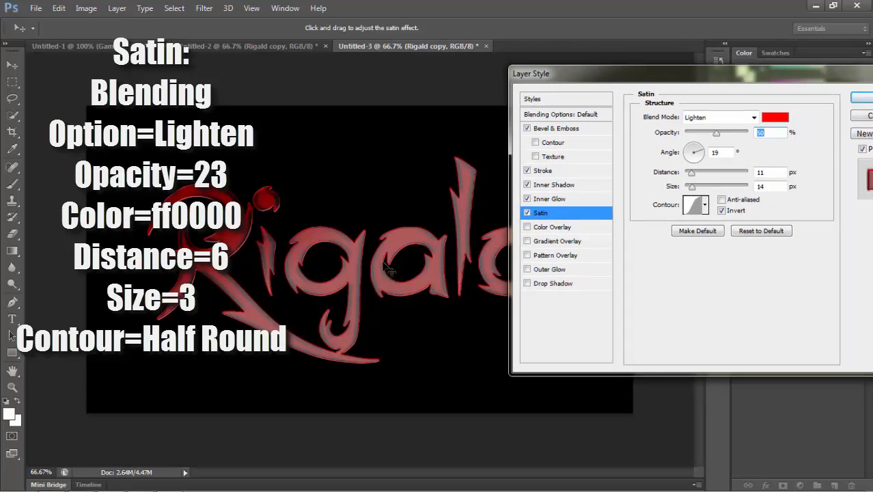
key(BackSpace)
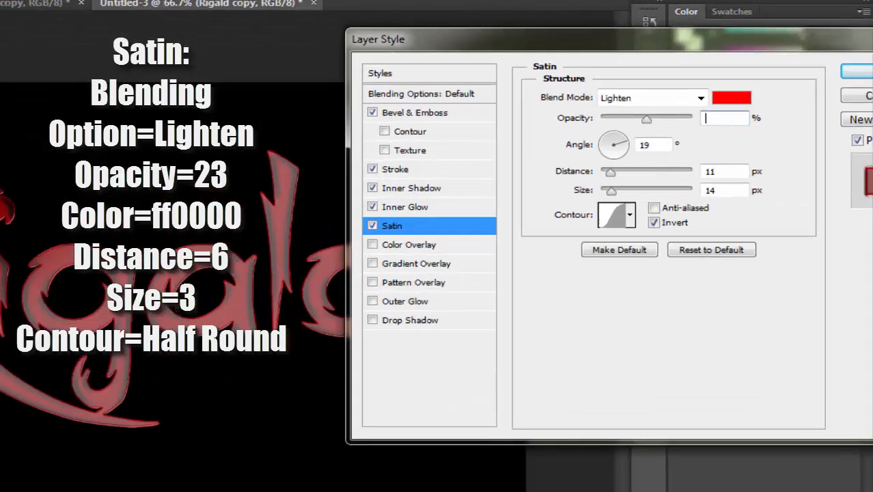
text(23)
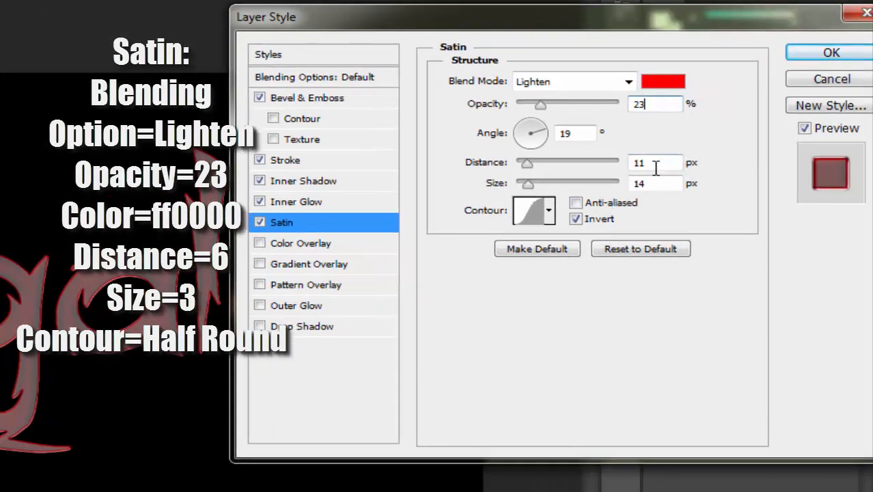
- Set the satin's distance to 6 px and its size to 3 px
drag(656, 169, 599, 164)
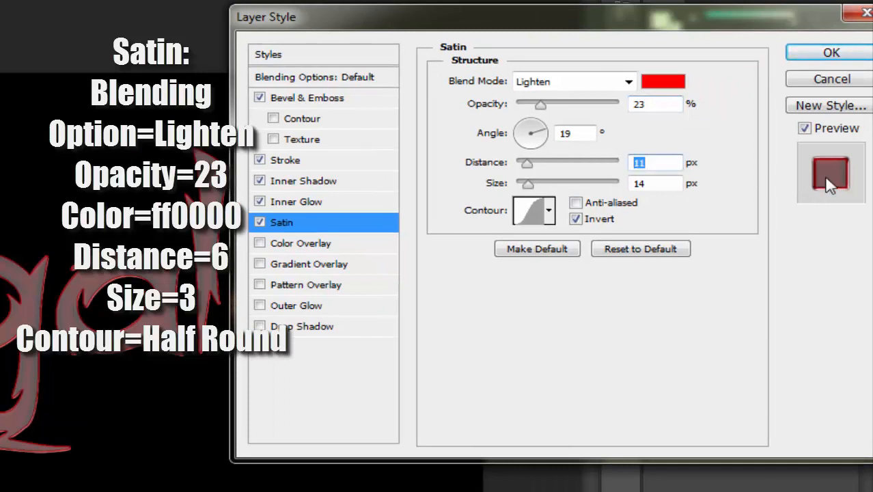
key(BackSpace)
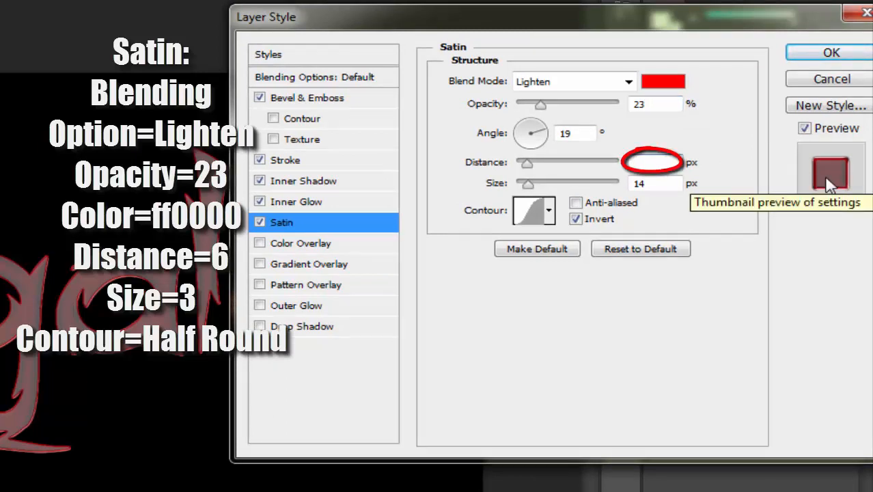
text(6)
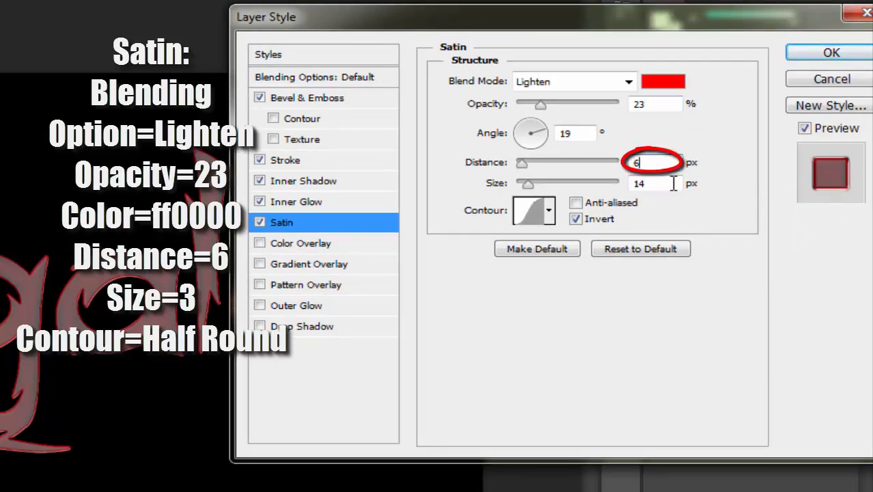
key(Tab)
key(BackSpace)
text(3)
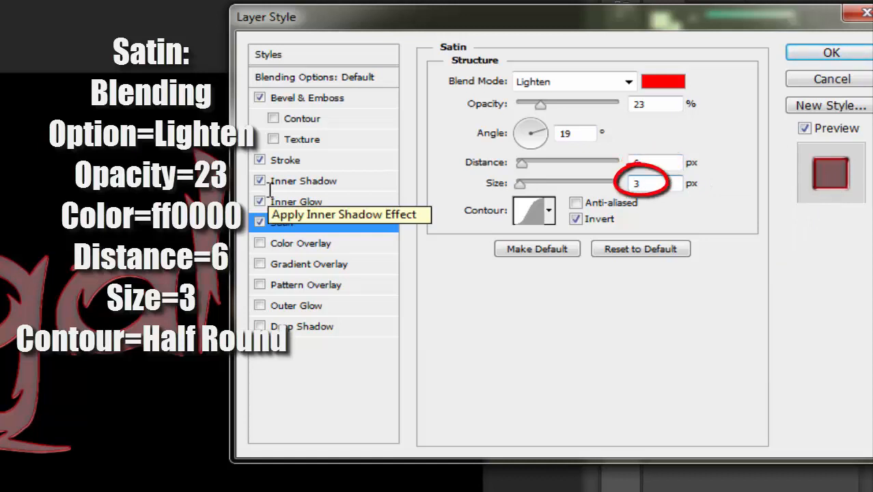
- Apply the Half Round contour to the satin effect
click(548, 215)
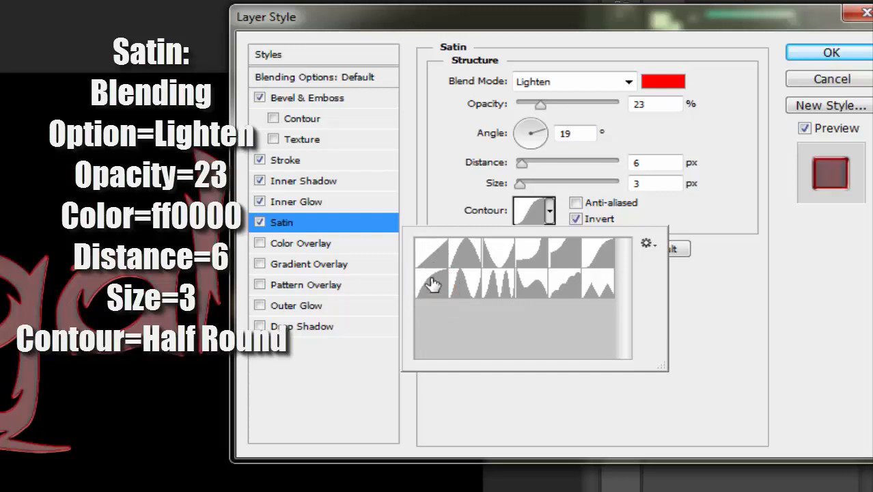
click(432, 286)
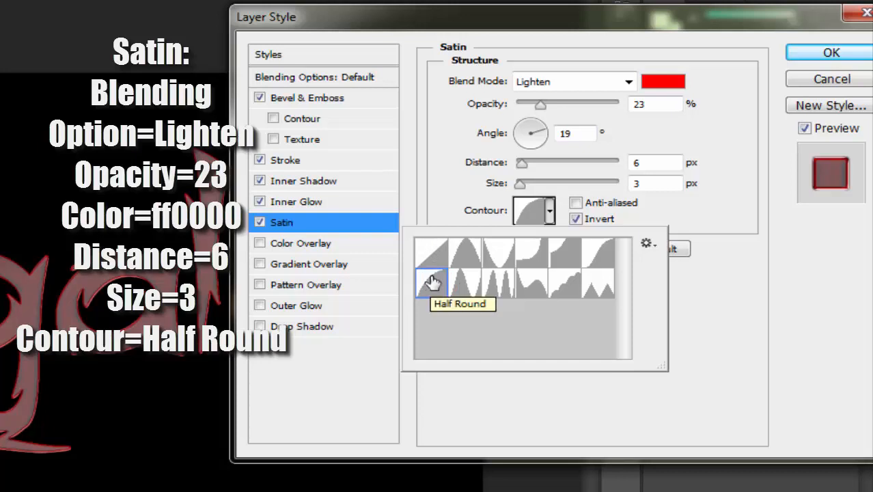
click(754, 271)
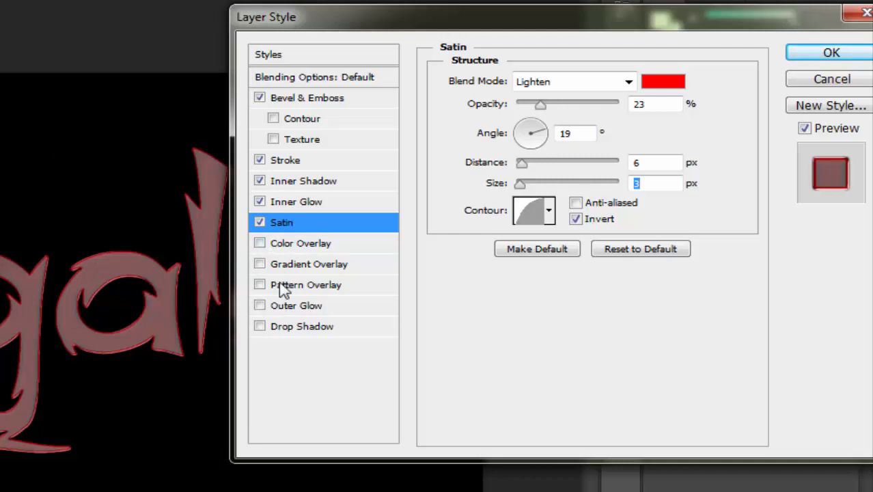
- Add an Outer Glow effect to the lettering in Normal blend mode
click(260, 306)
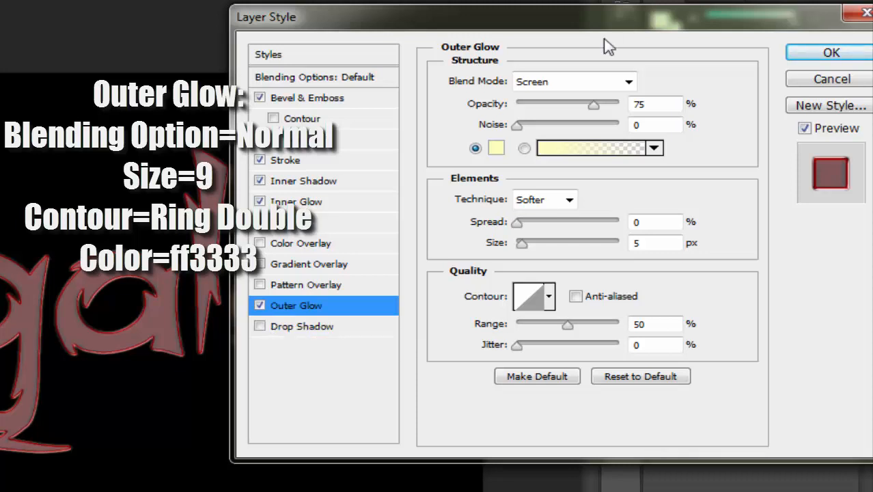
click(586, 87)
click(554, 96)
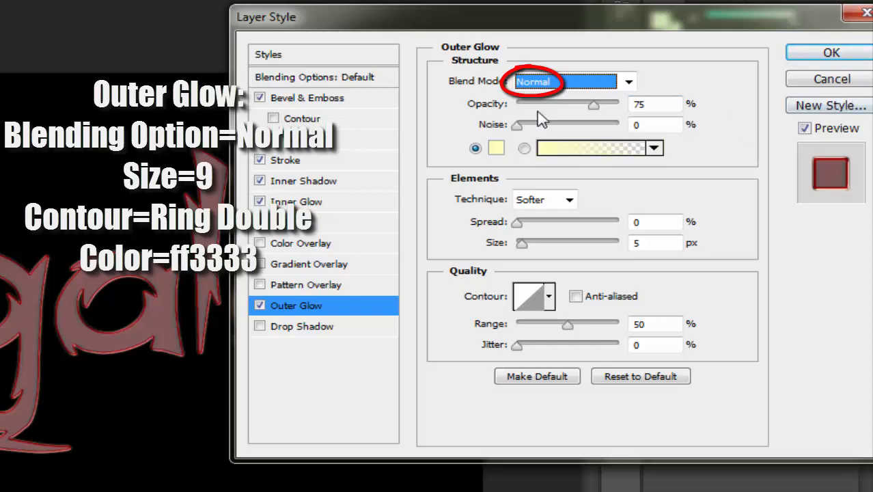
- Set the outer glow's color to ff3333
click(496, 148)
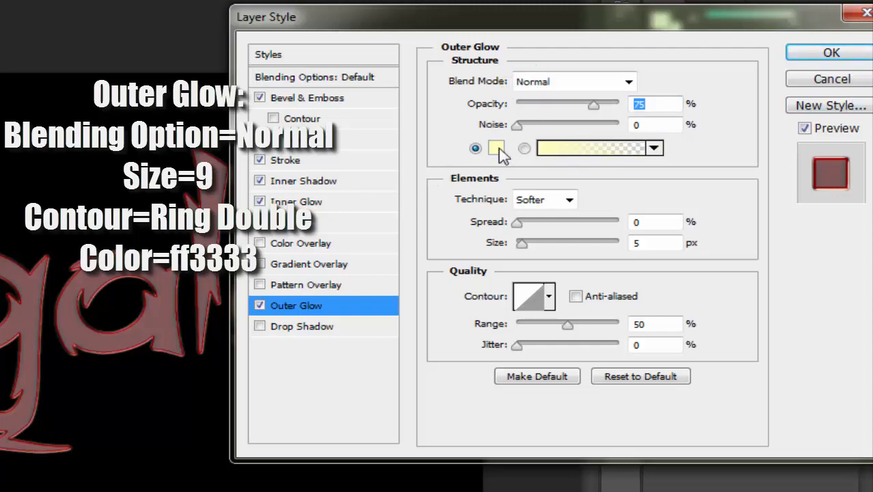
drag(488, 393, 215, 386)
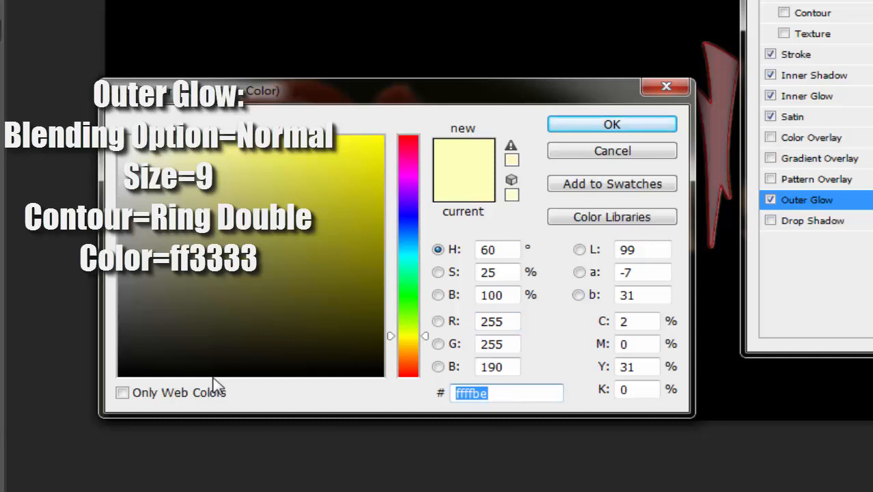
key(BackSpace)
text(ff)
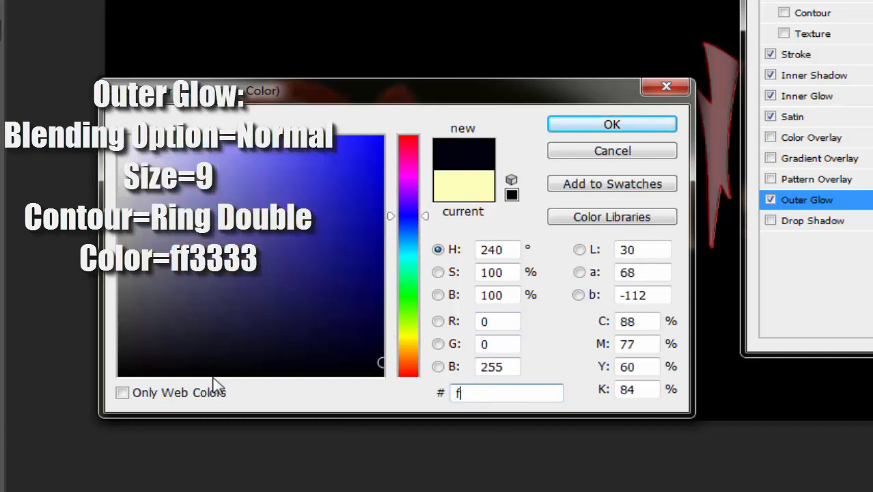
text(3333)
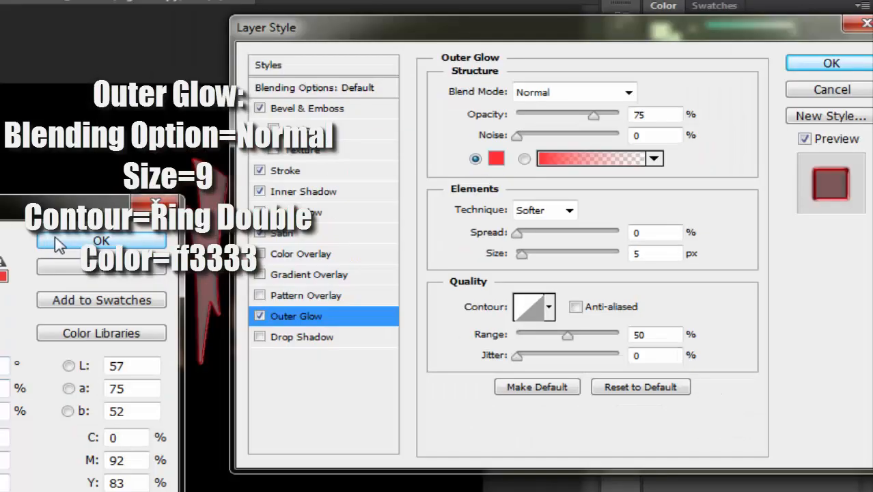
click(574, 127)
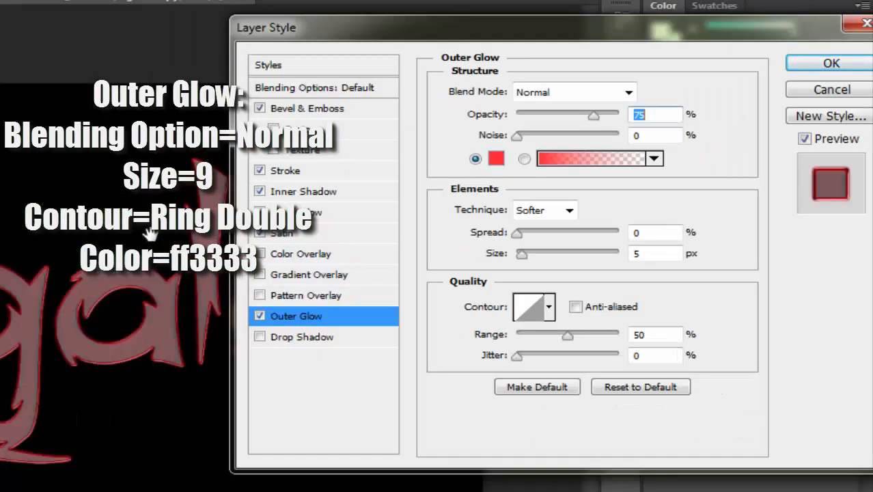
- Set the outer glow's size to 9 px and give it the Ring - Double contour
double_click(668, 260)
text(9)
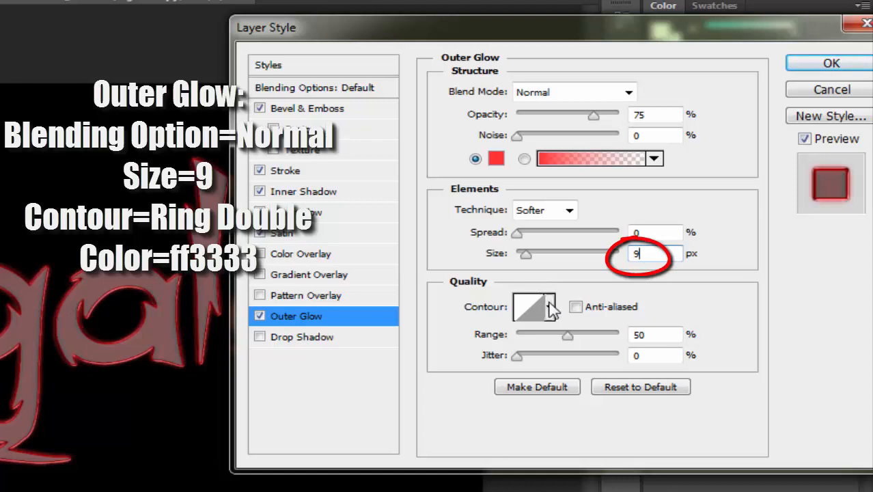
click(550, 309)
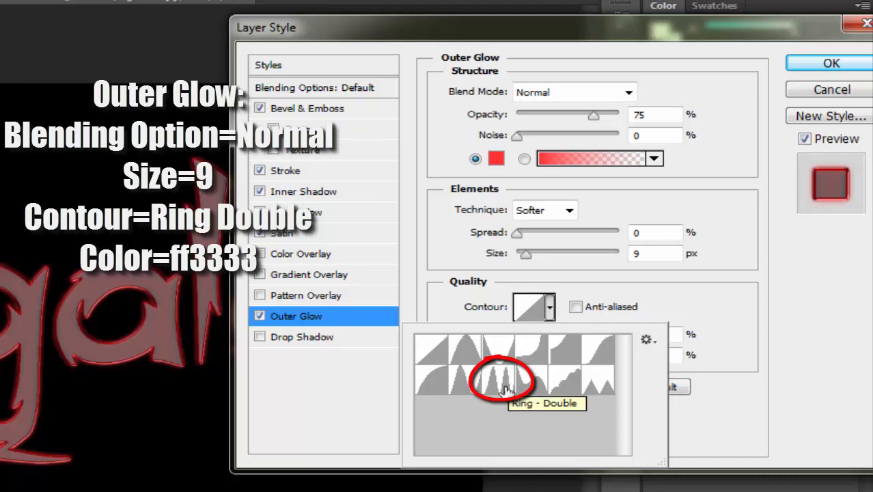
click(503, 383)
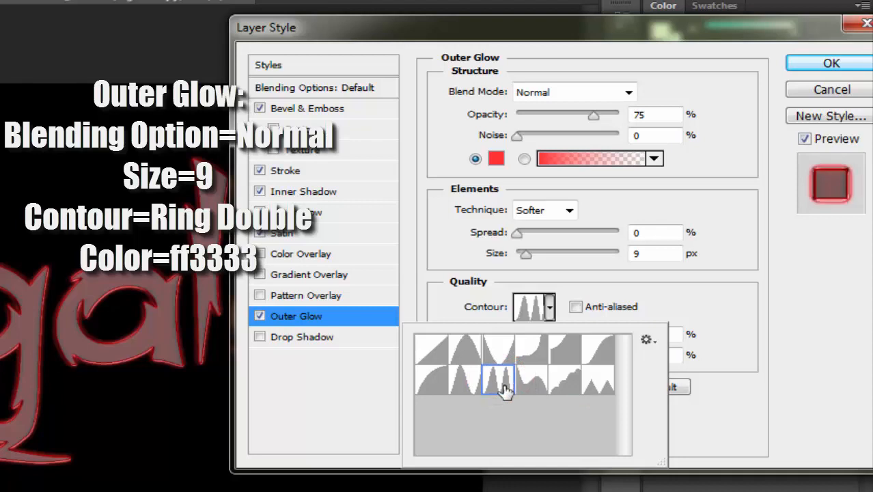
click(703, 309)
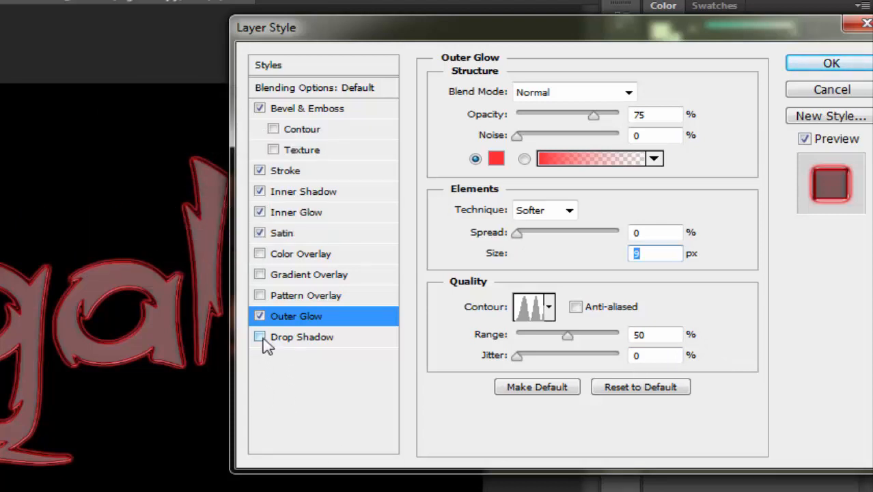
- Add a Drop Shadow effect to the lettering in Normal blend mode
click(271, 338)
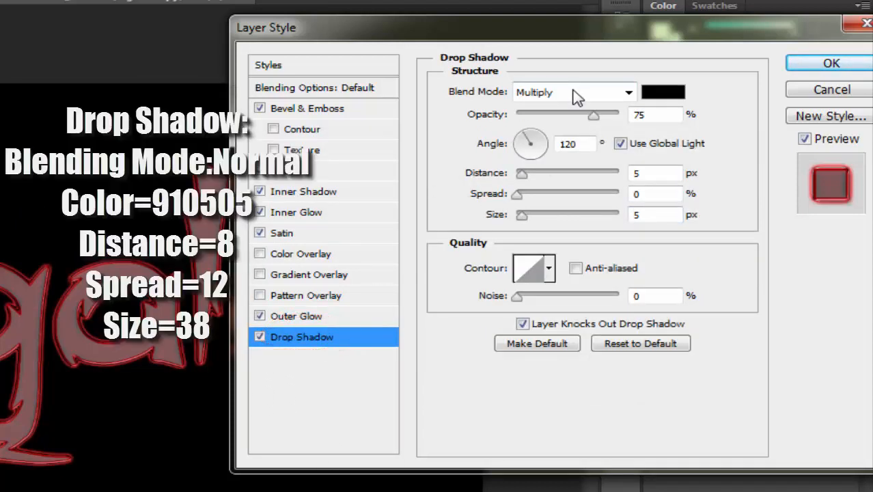
click(577, 92)
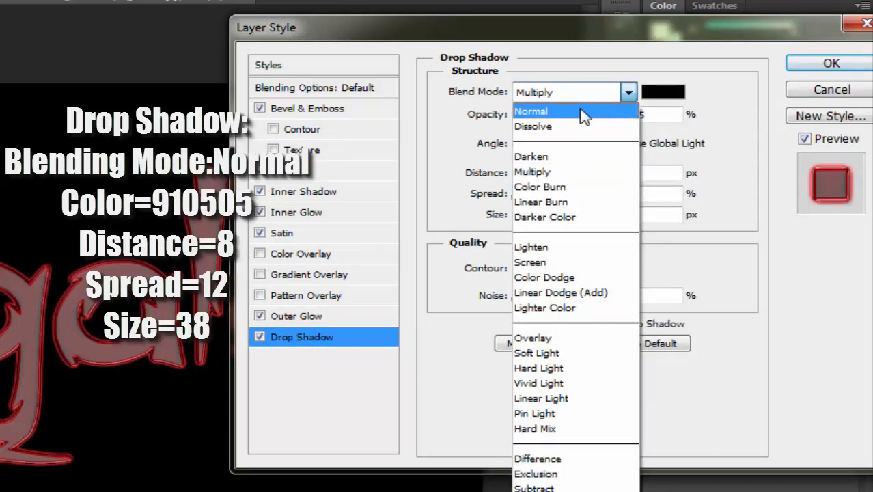
click(584, 113)
drag(664, 114, 627, 114)
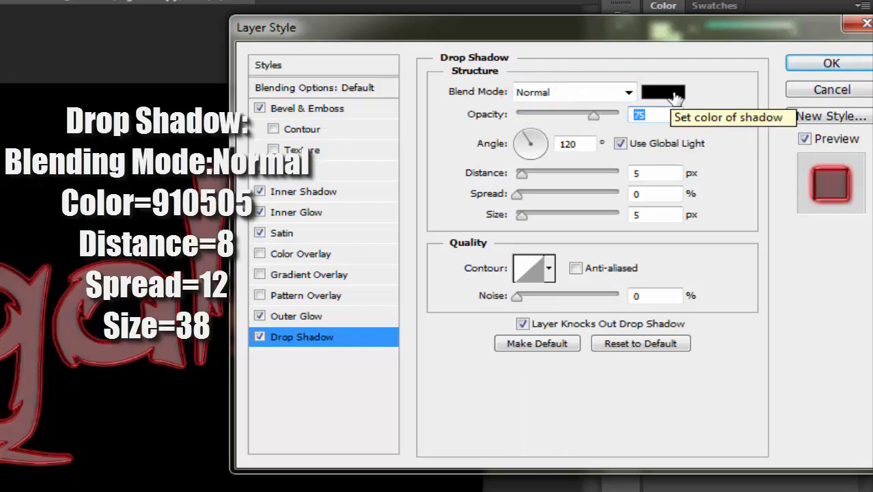
- Set the drop shadow's color to 910505
click(666, 94)
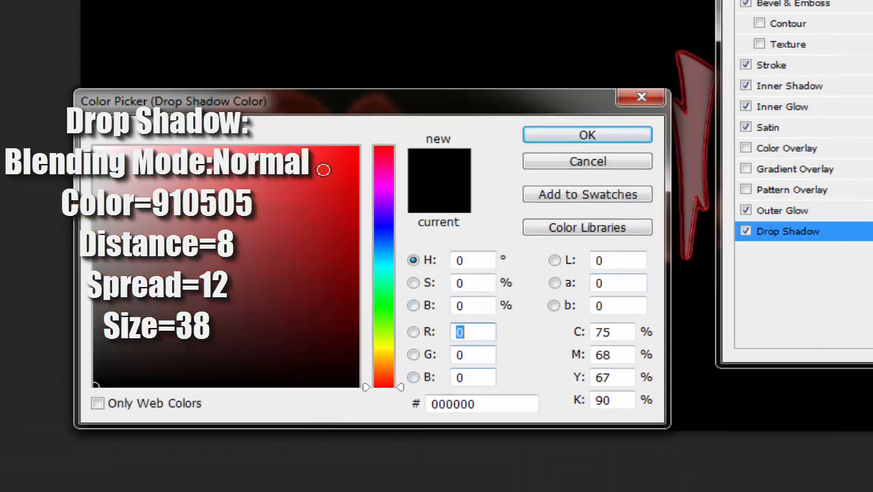
click(489, 404)
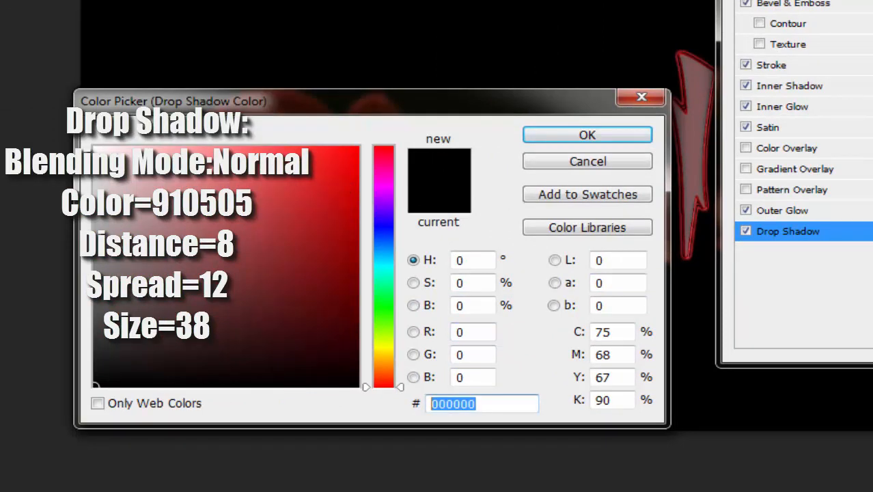
key(BackSpace)
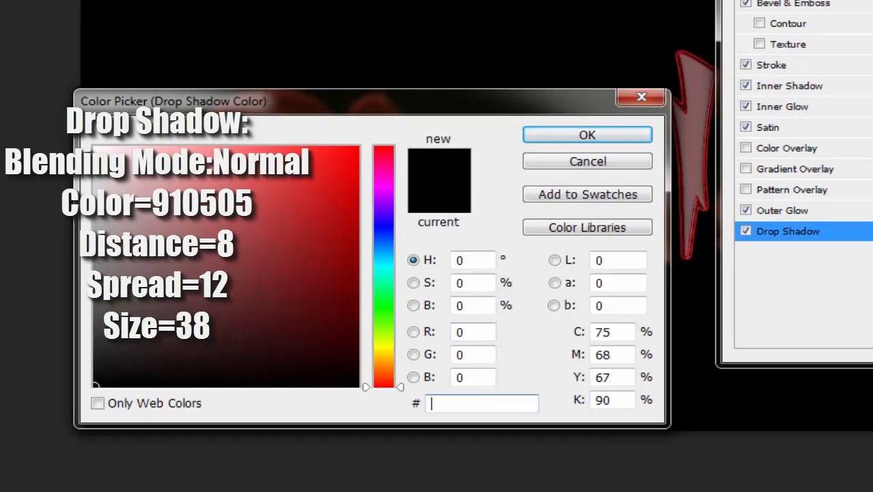
text(9)
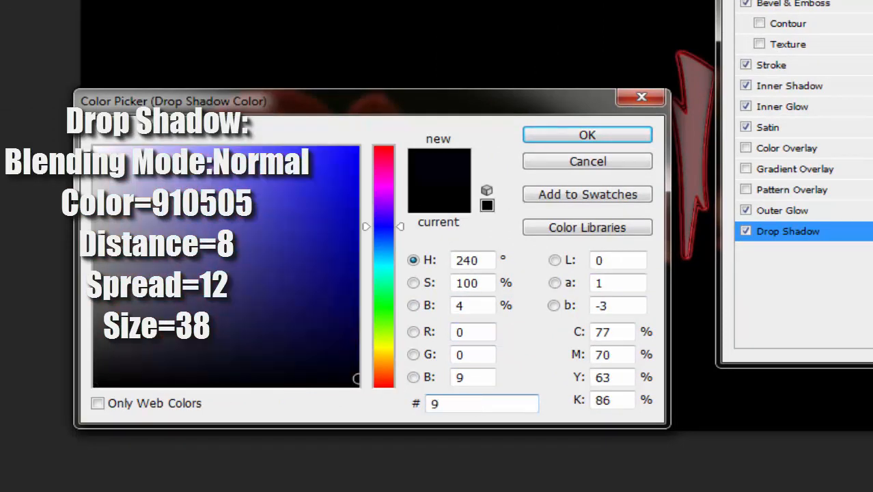
text(1)
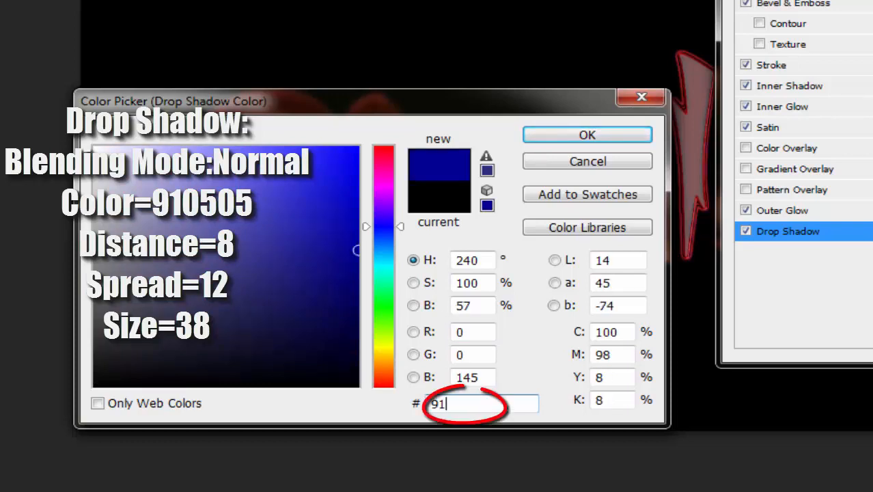
text(0505)
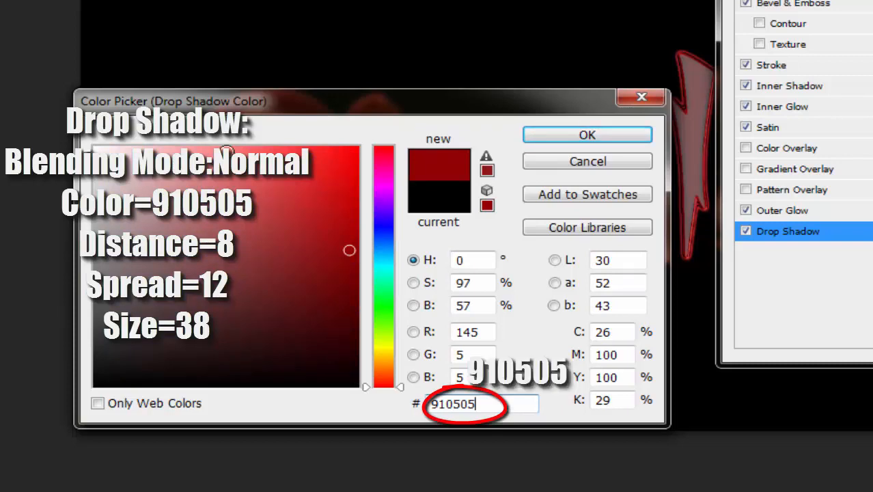
click(570, 139)
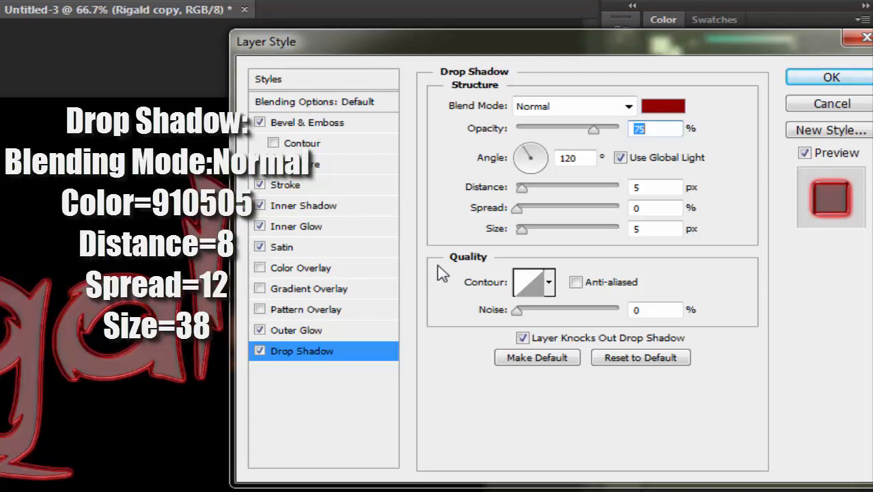
- Set the drop shadow's distance to 8 px and its spread to 12%
double_click(646, 187)
key(BackSpace)
text(8)
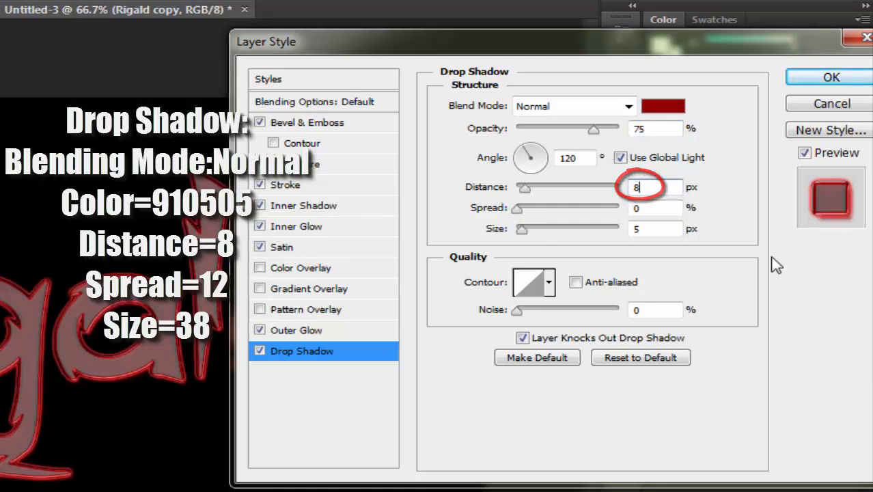
double_click(662, 207)
text(12)
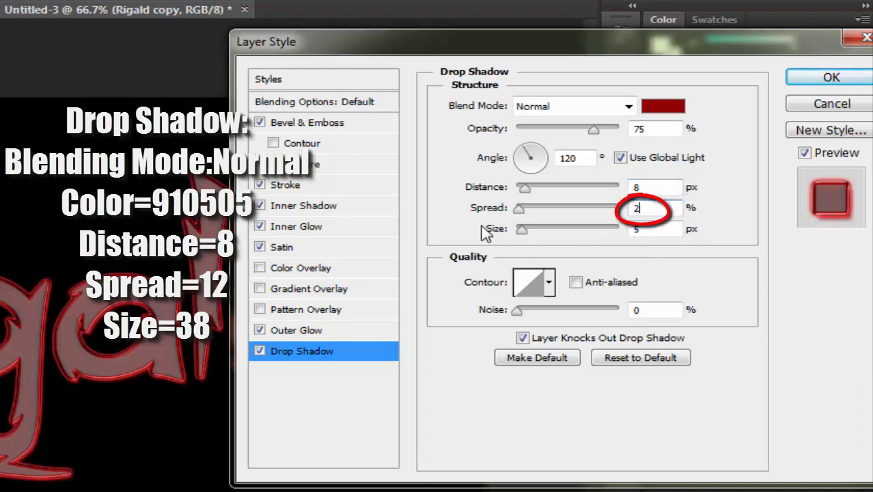
text(12)
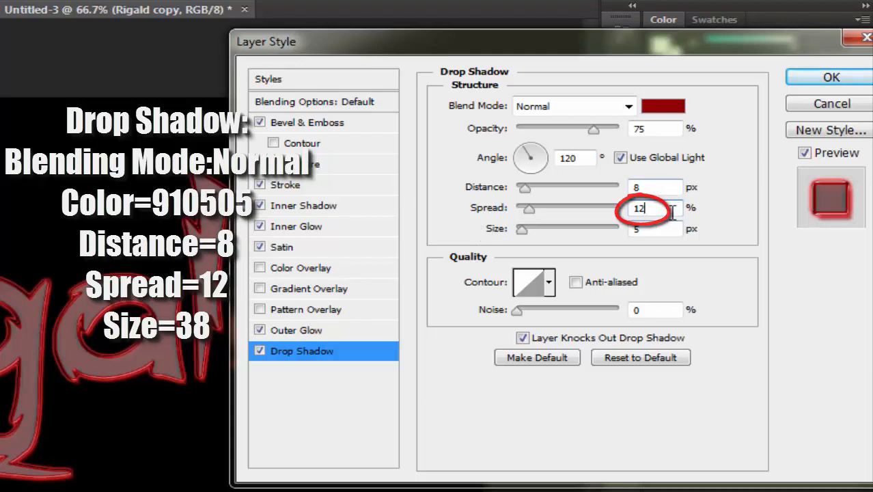
- Set the drop shadow's size to 38 px and apply the layer style to the lettering
double_click(654, 233)
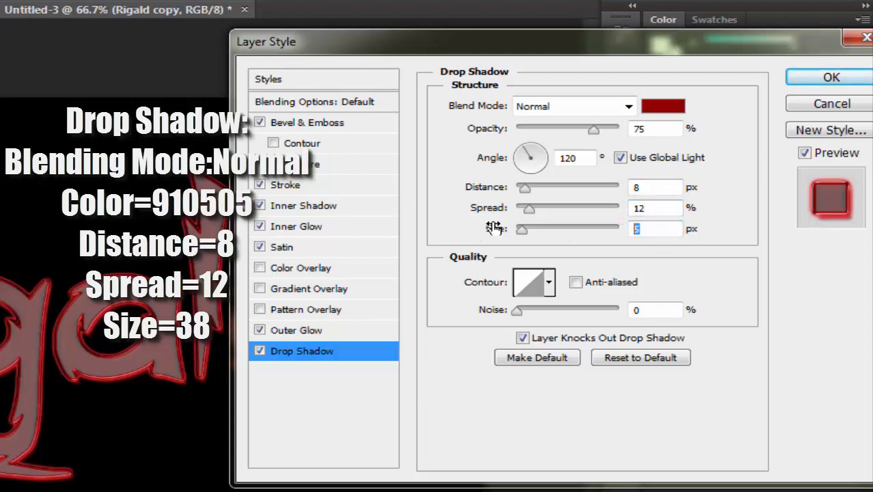
key(BackSpace)
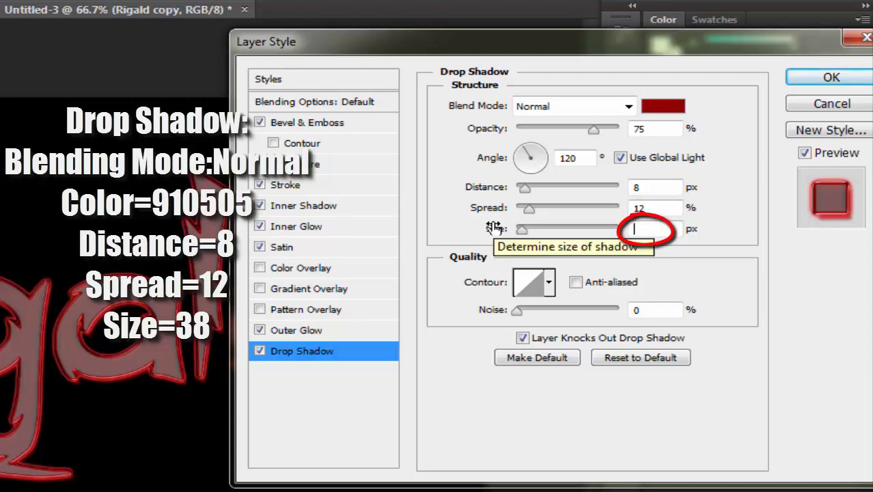
text(38)
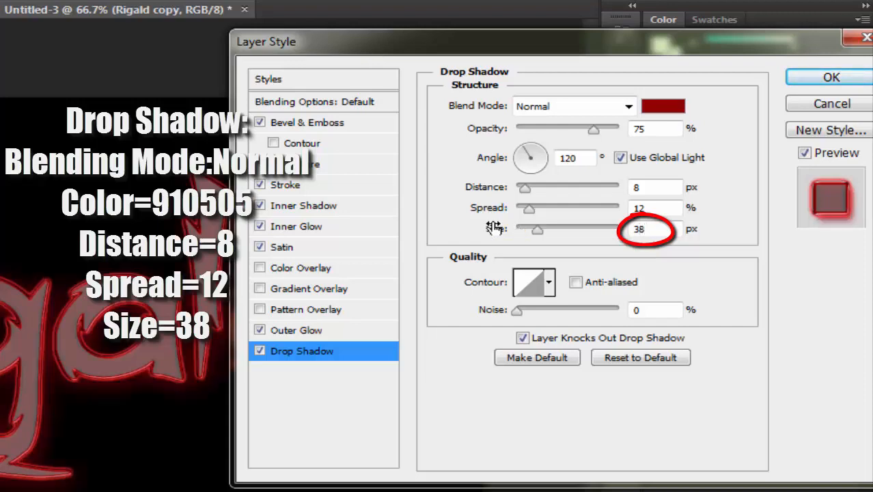
click(847, 80)
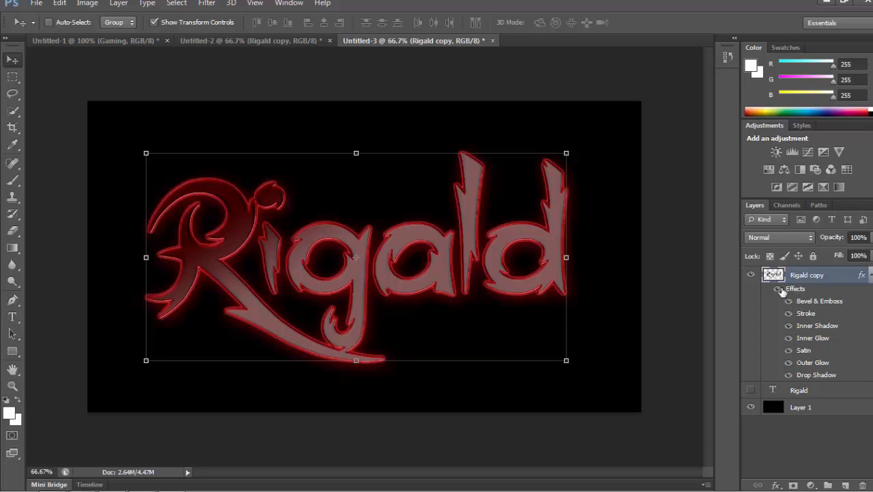
- Compare the lettering with all of its layer effects hidden and shown
click(778, 289)
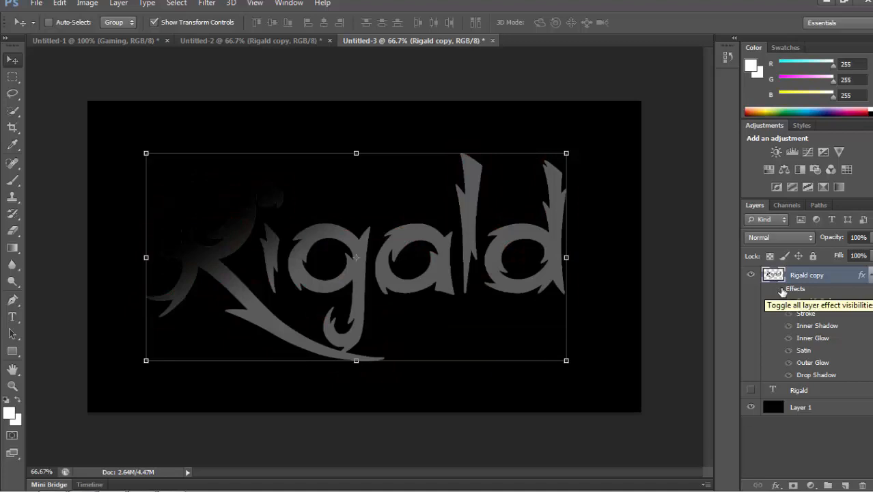
click(780, 290)
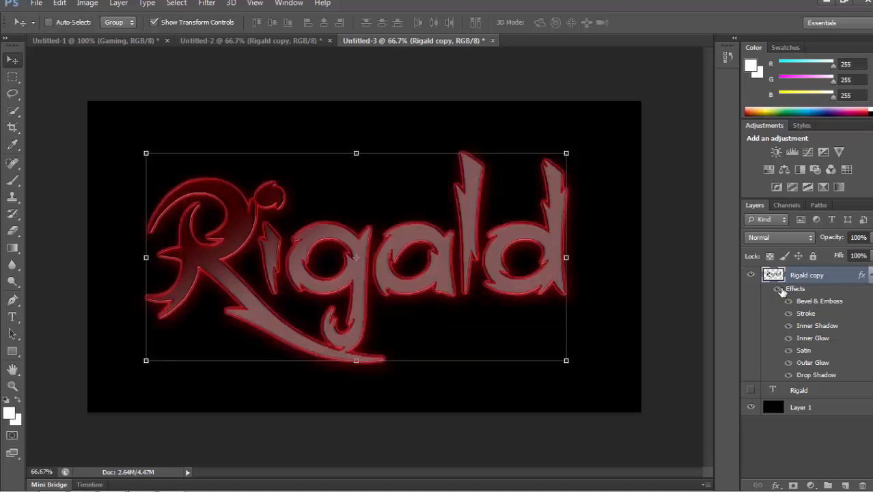
- Look at the reference version in Untitled-2 and ready the Brush tool in Untitled-3
click(13, 179)
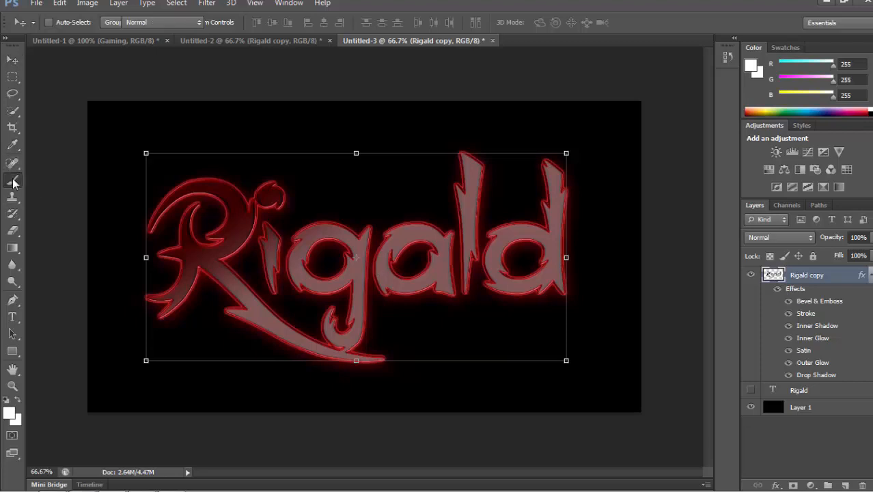
click(235, 41)
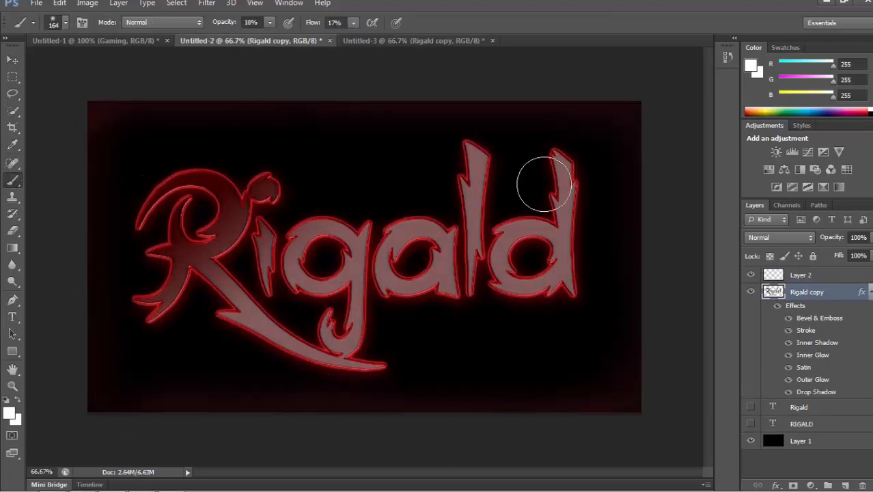
click(374, 41)
click(16, 195)
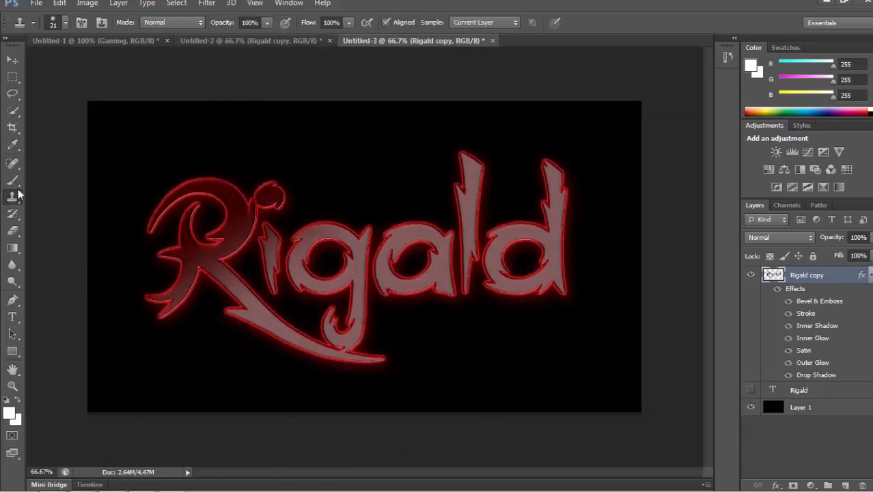
click(15, 181)
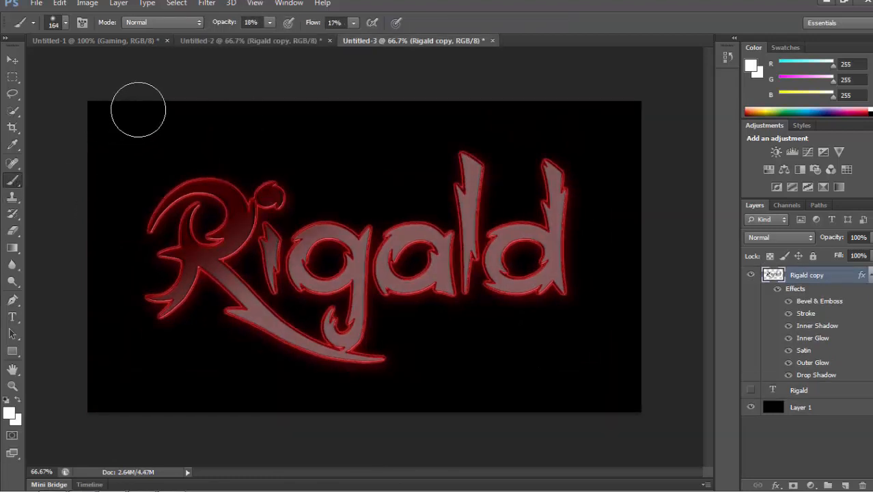
- Check that the brush uses 18% opacity, 17% flow, a 164 px size and 0% hardness
click(269, 23)
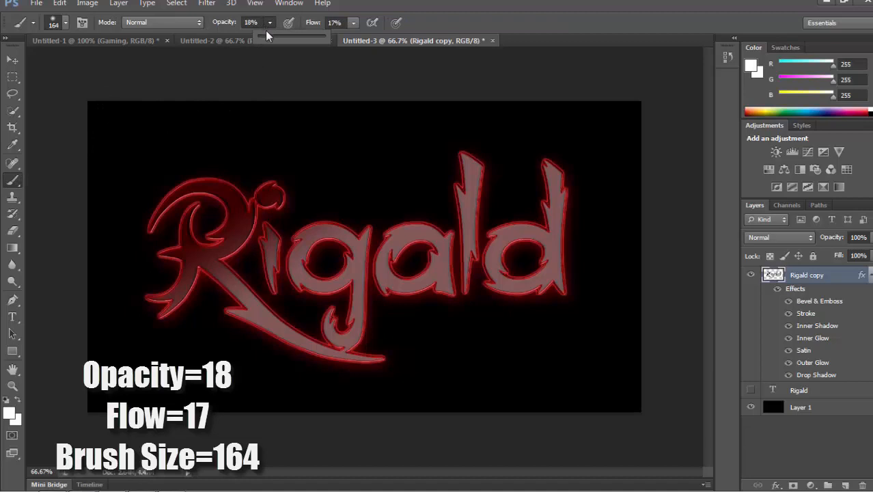
click(413, 3)
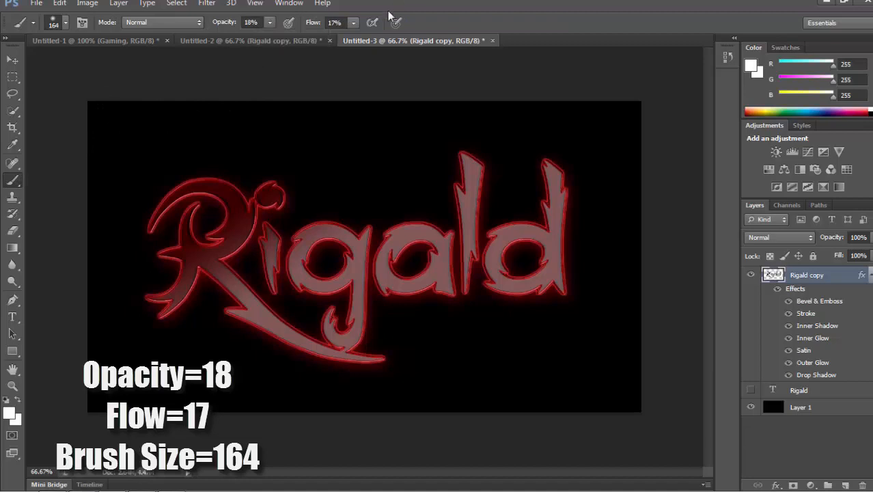
click(355, 23)
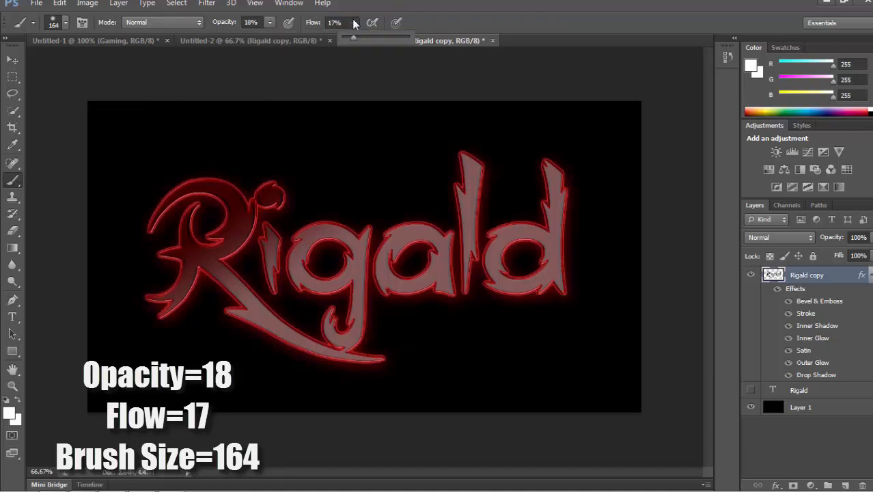
click(65, 22)
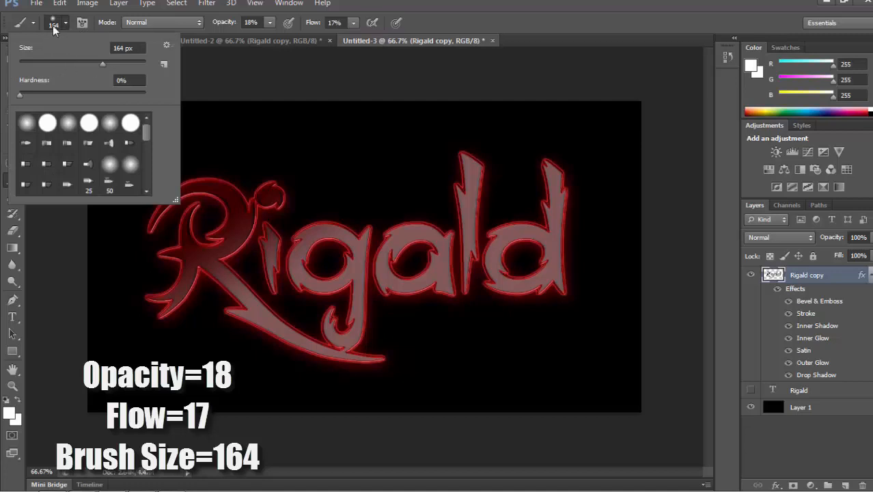
click(394, 3)
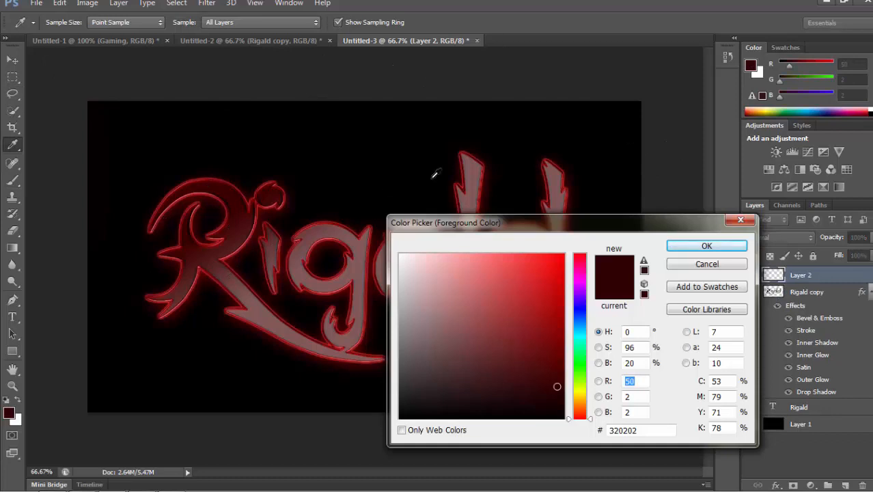
- Set the foreground color to red b42121, sampled from the edge of the letter R, and return to the Brush tool
click(163, 202)
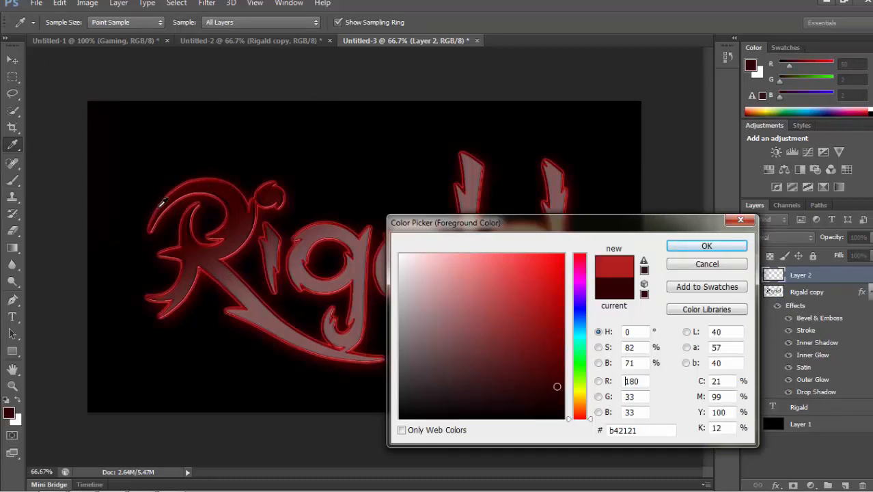
click(706, 245)
key(b)
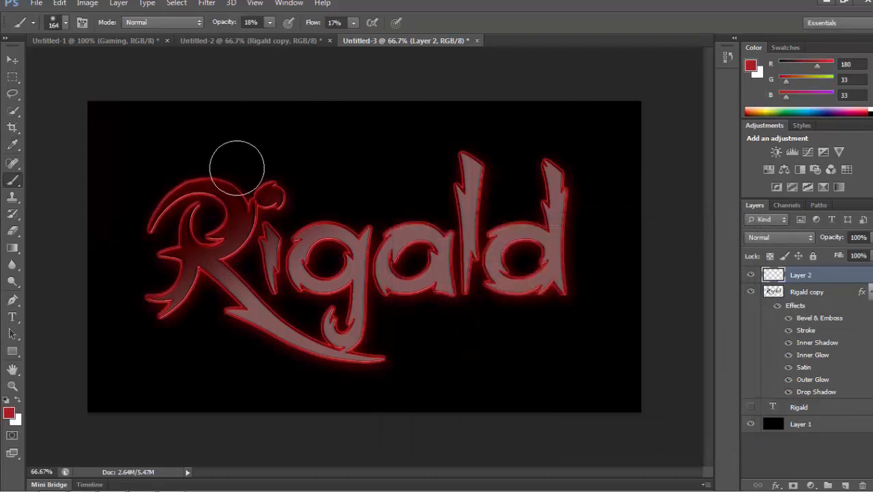
- Paint a soft red glow along all four edges of the canvas on Layer 2
mouse_move(97, 102)
mouse_down()
mouse_move(84, 410)
mouse_move(77, 99)
mouse_up()
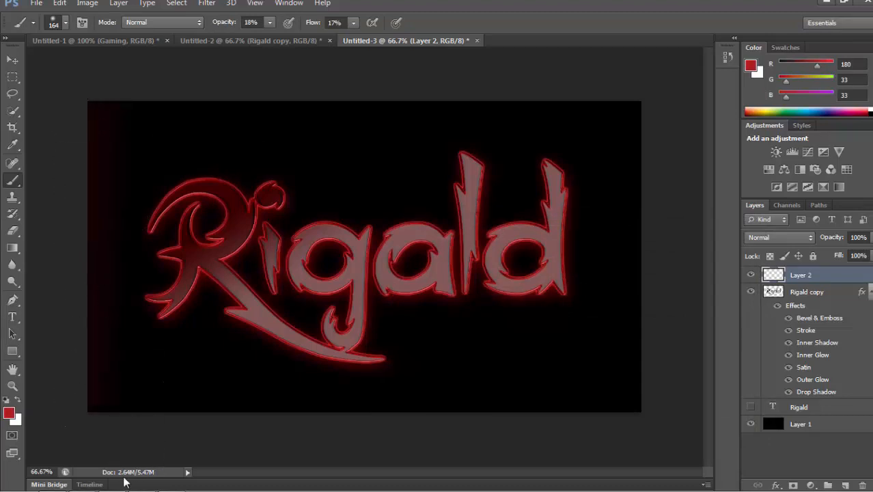
mouse_move(108, 409)
mouse_down()
mouse_move(434, 418)
mouse_move(327, 413)
mouse_move(561, 407)
mouse_move(437, 412)
mouse_move(467, 405)
mouse_move(615, 417)
mouse_move(498, 403)
mouse_move(676, 398)
mouse_move(643, 94)
mouse_move(626, 270)
mouse_move(638, 401)
mouse_move(635, 295)
mouse_move(590, 148)
mouse_move(608, 93)
mouse_move(524, 111)
mouse_move(53, 110)
mouse_move(540, 109)
mouse_move(497, 110)
mouse_up()
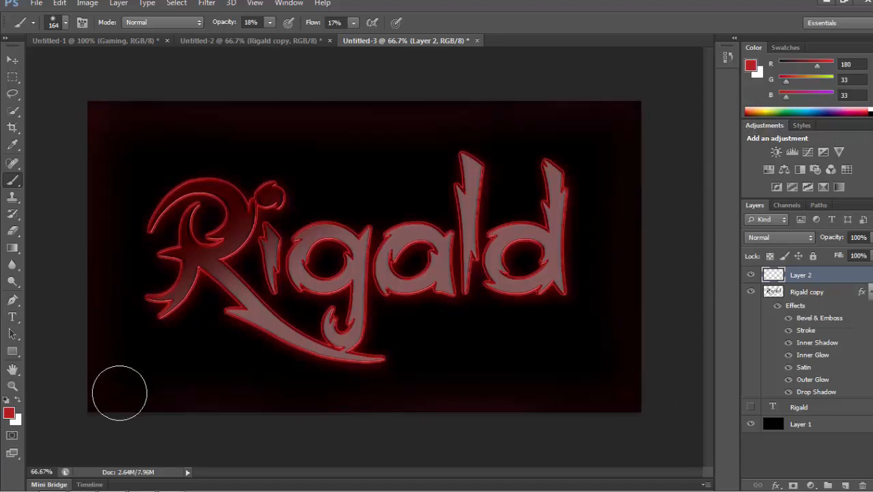
click(10, 143)
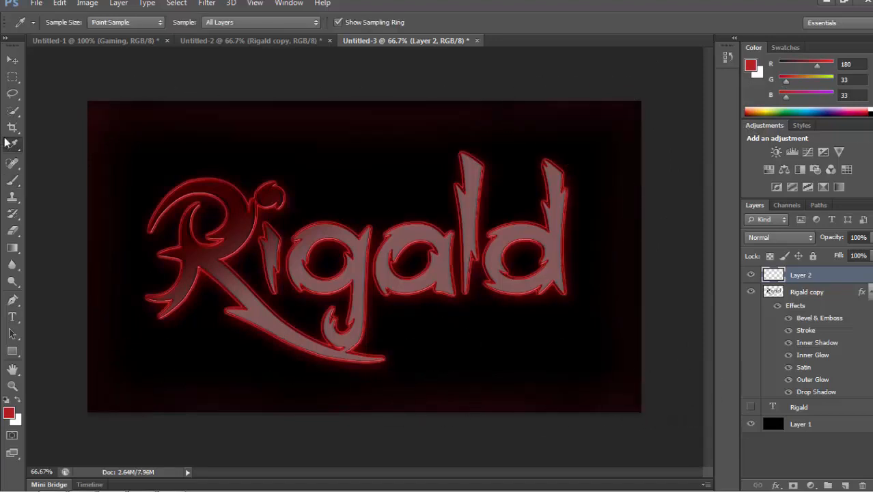